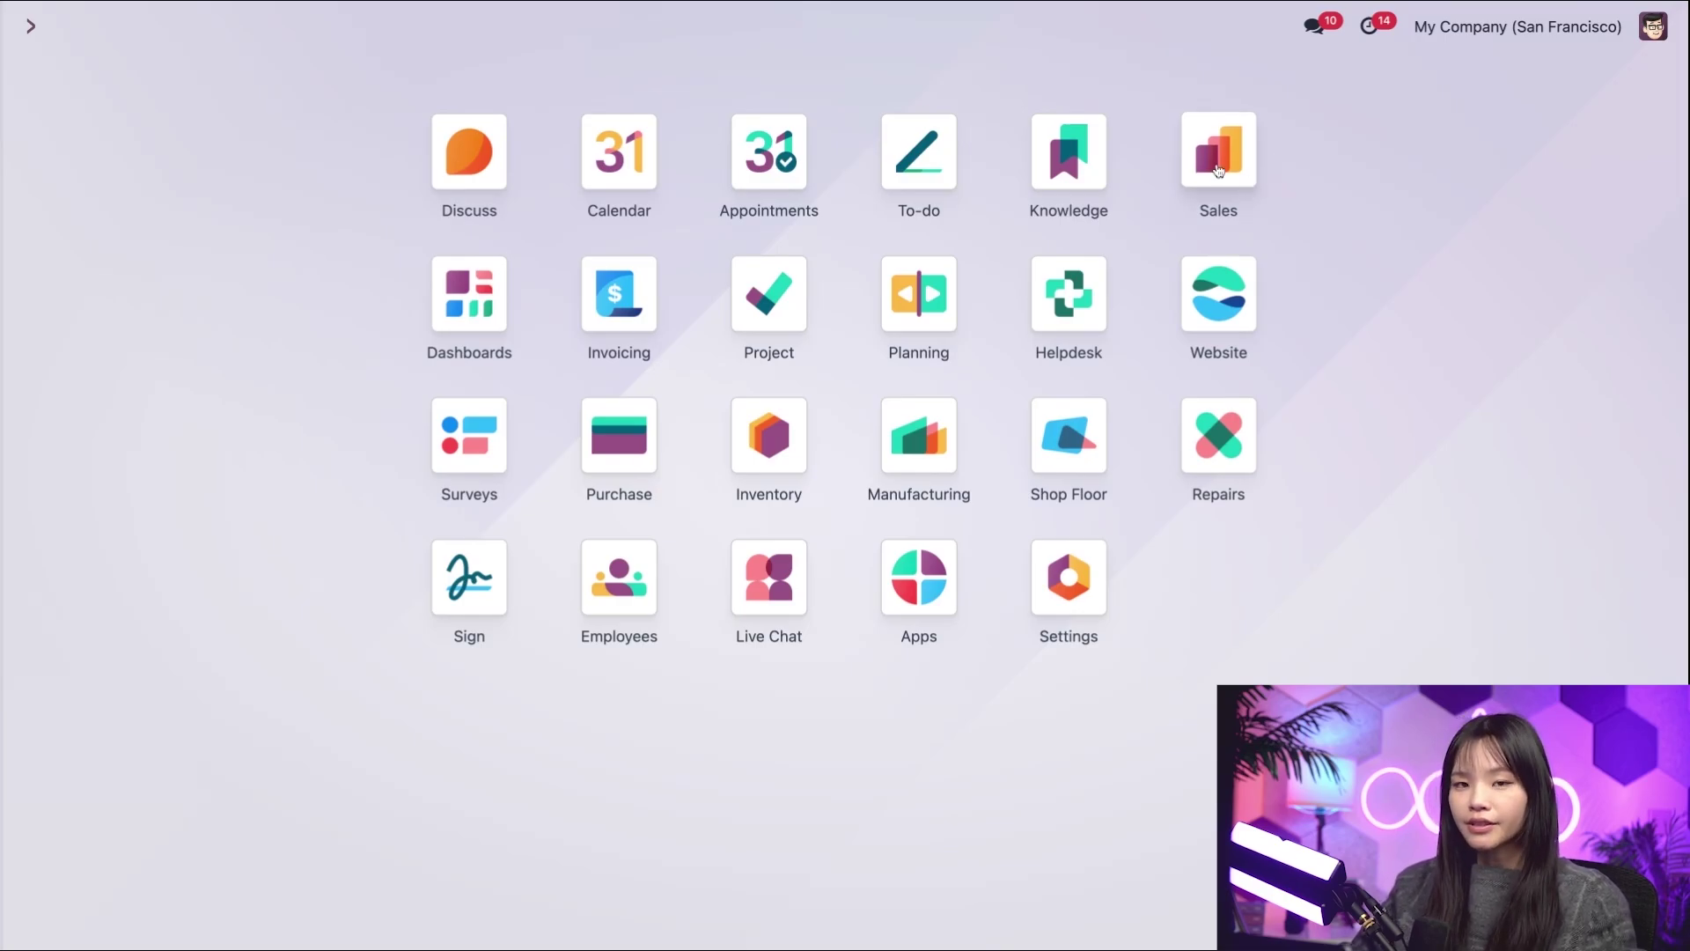
# - Open the Customized Desk - GLASS product in Sales and view its Inventory tab's serial-number tracking
pyautogui.click(1218, 159)
pyautogui.click(348, 30)
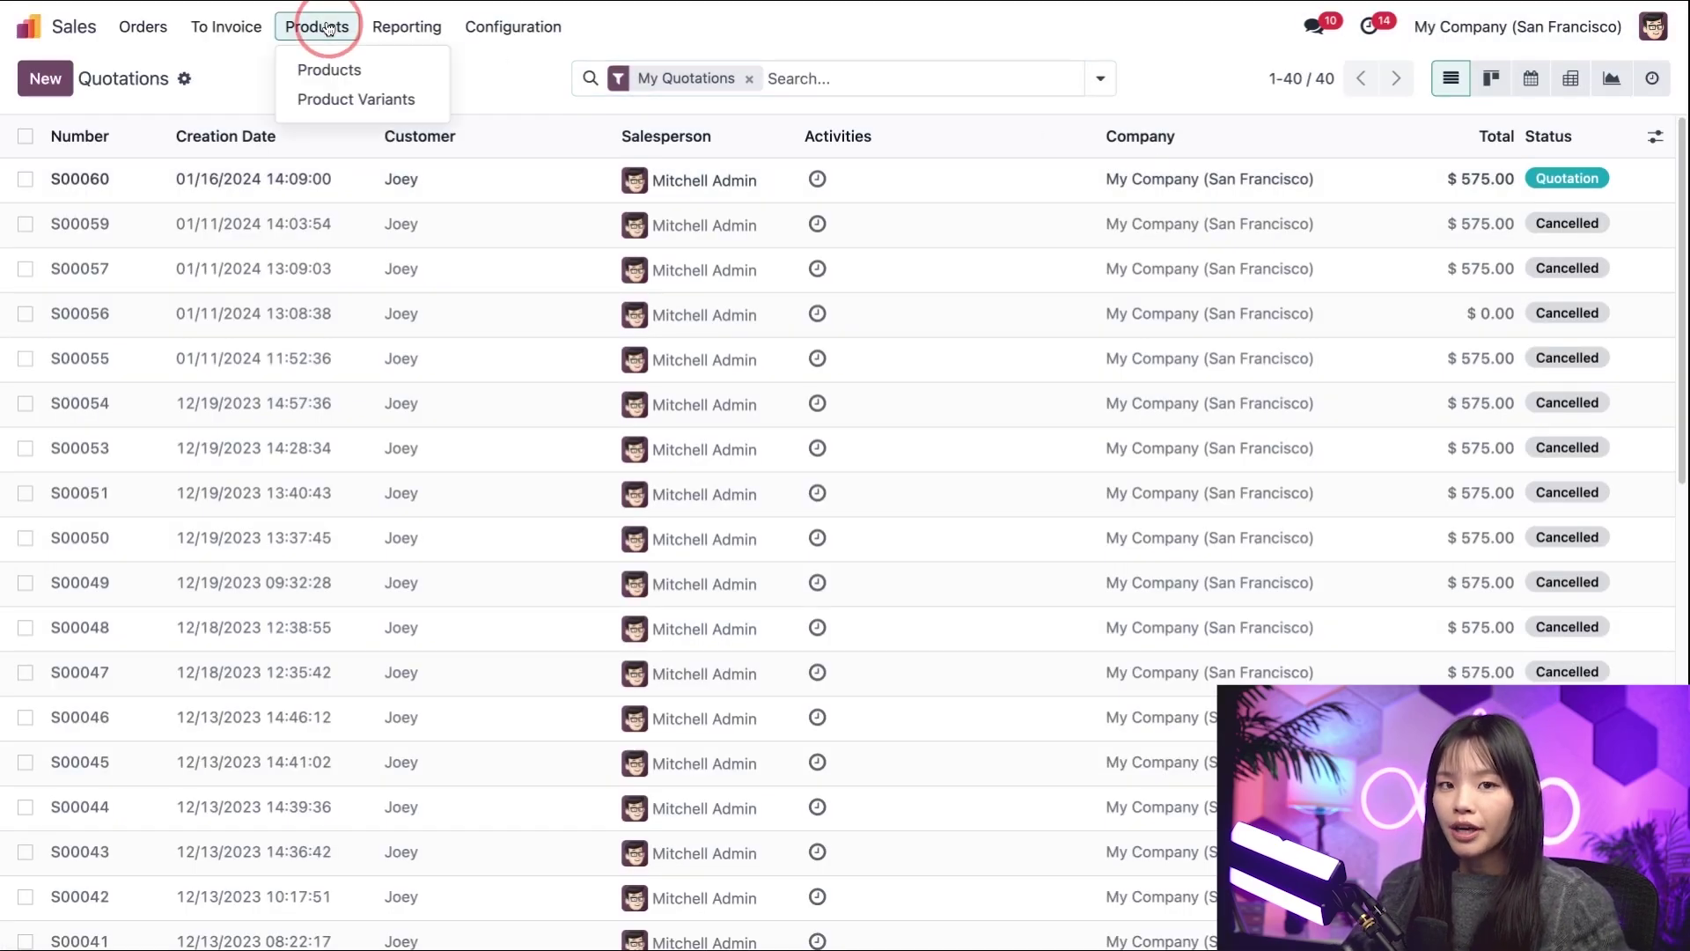
pyautogui.click(362, 68)
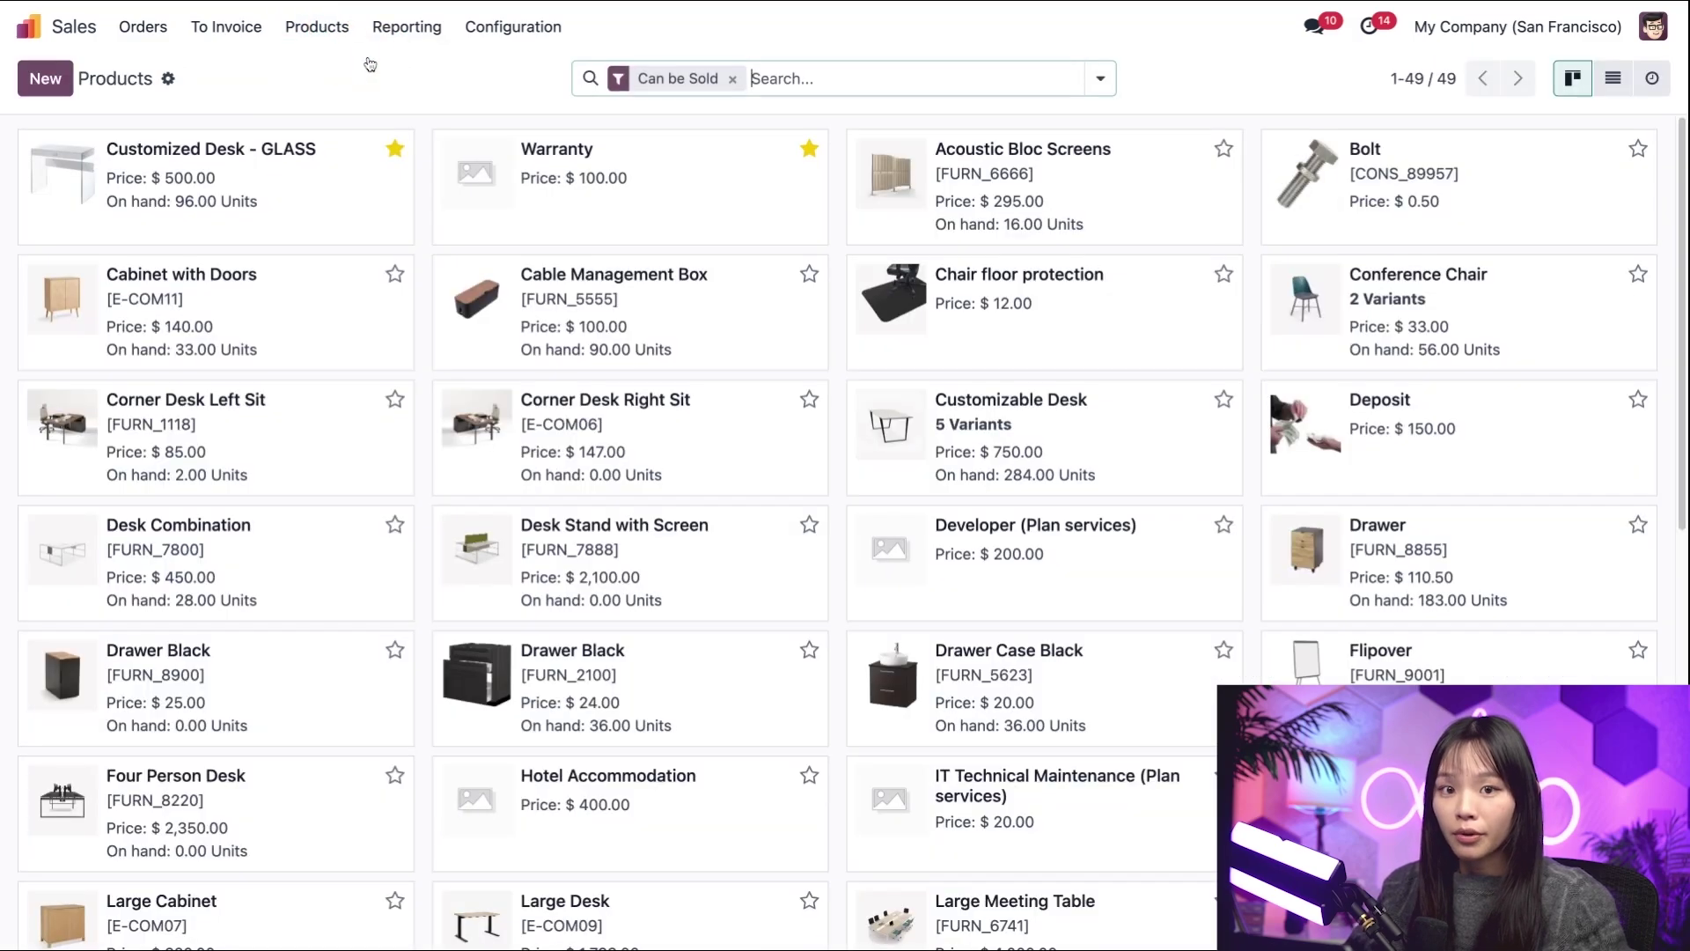
pyautogui.click(350, 223)
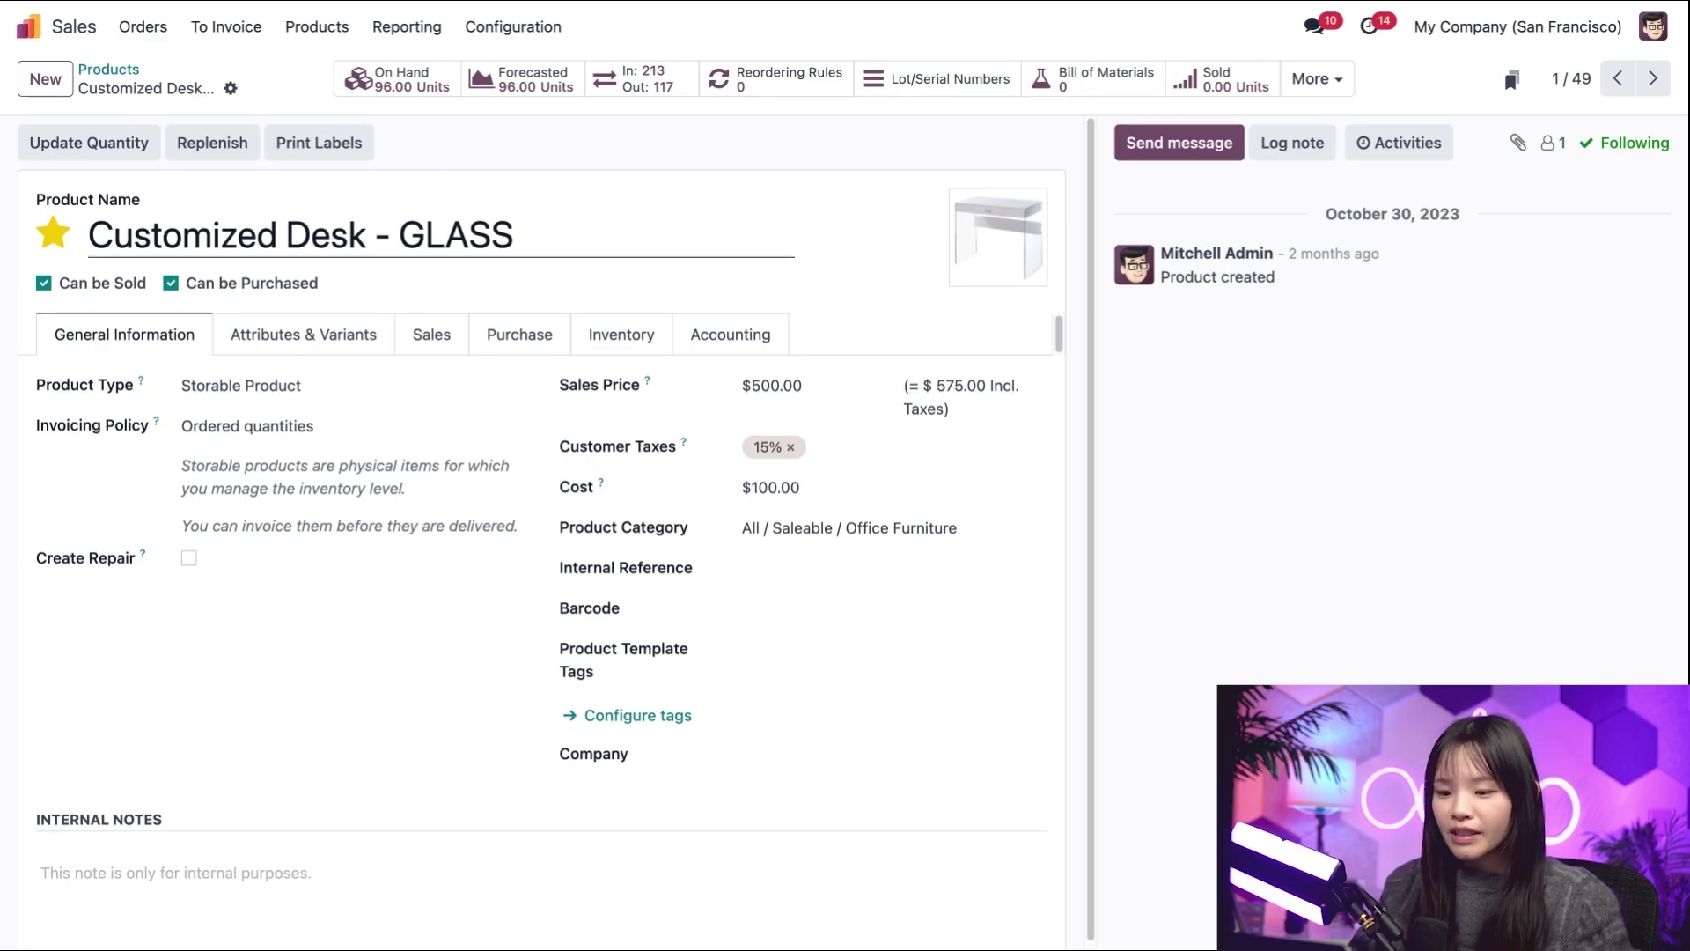
pyautogui.click(628, 346)
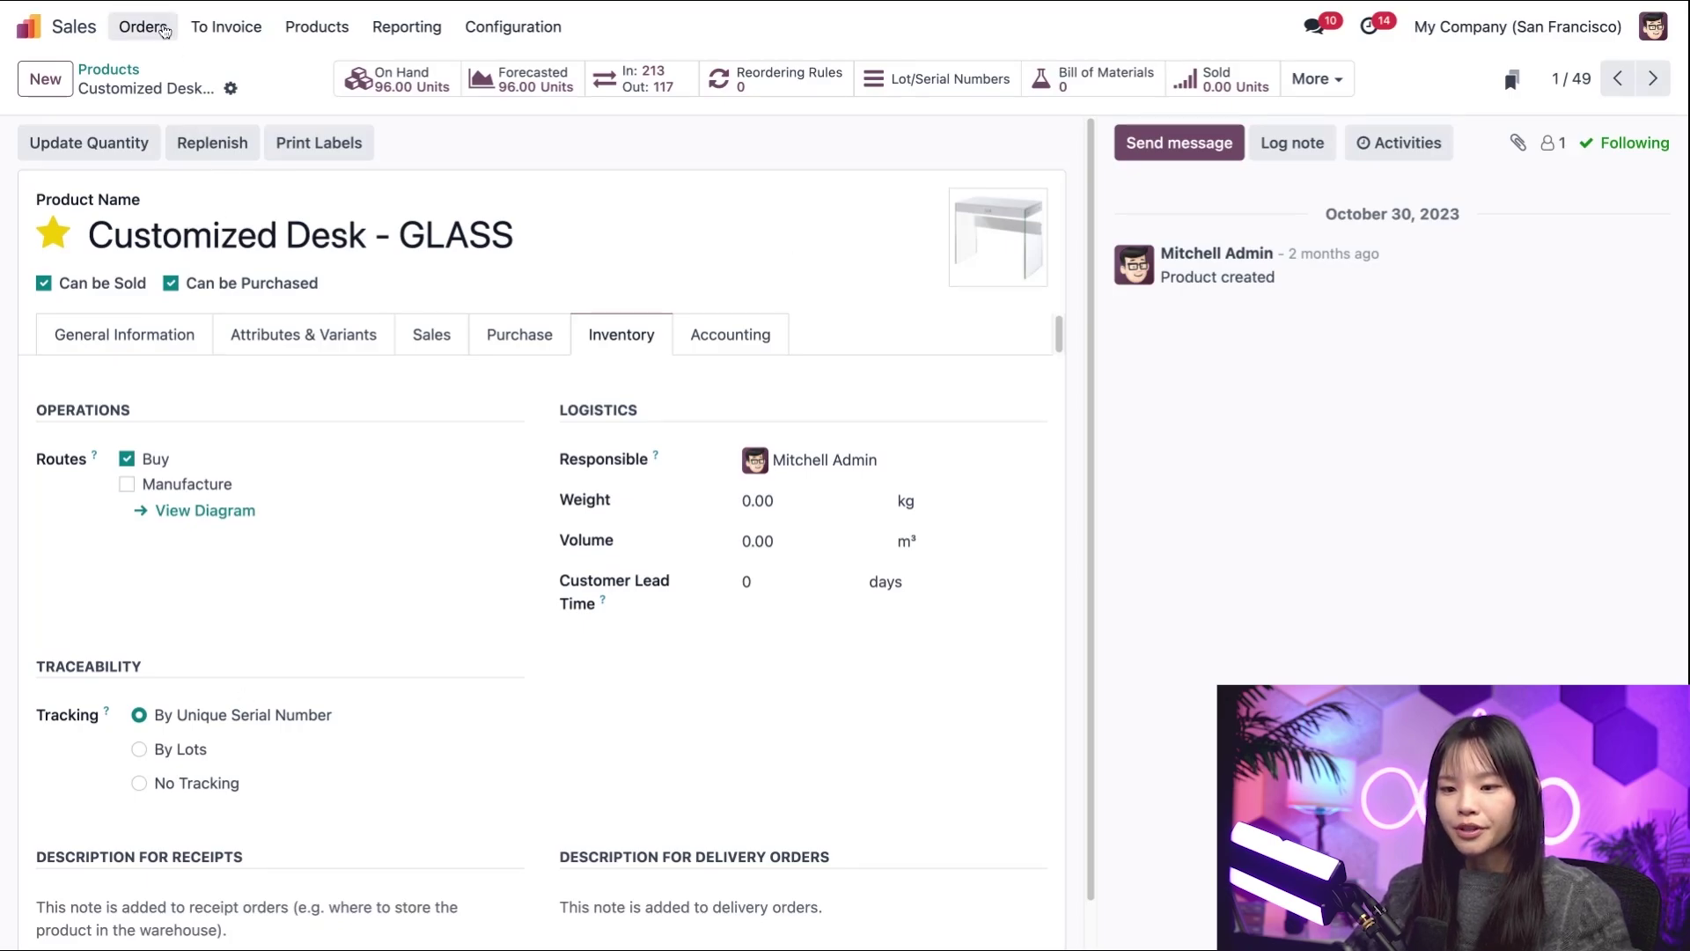
# - Open quotation S00060 from the Quotations list and confirm it as a sales order
pyautogui.click(164, 32)
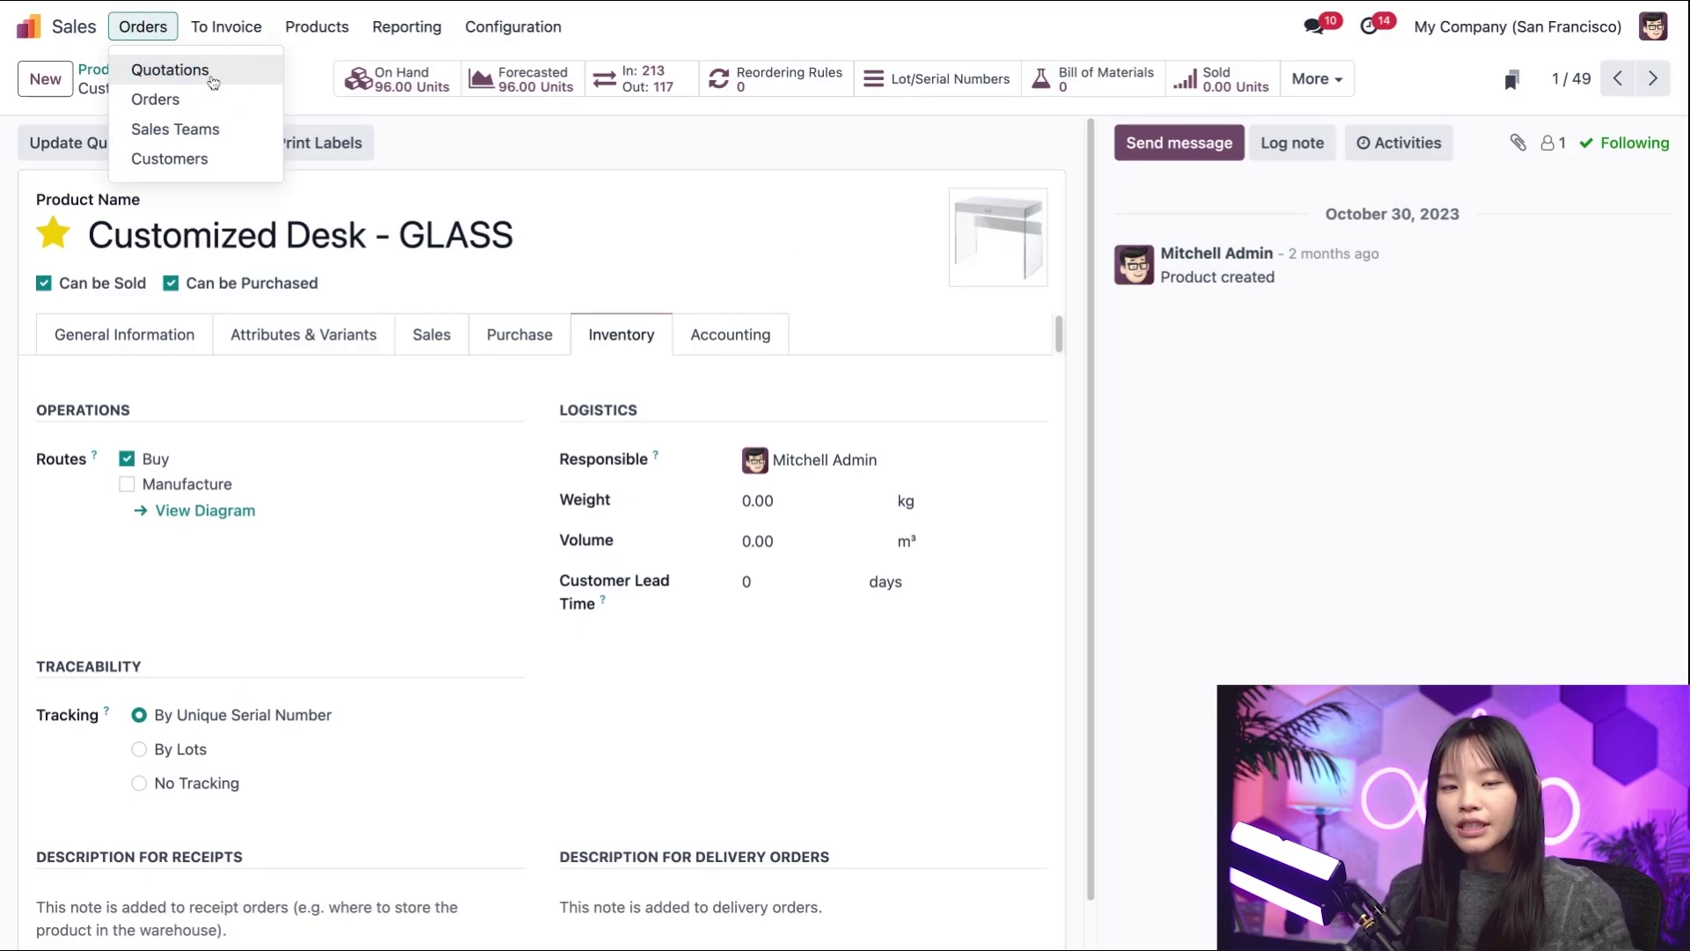
pyautogui.click(211, 74)
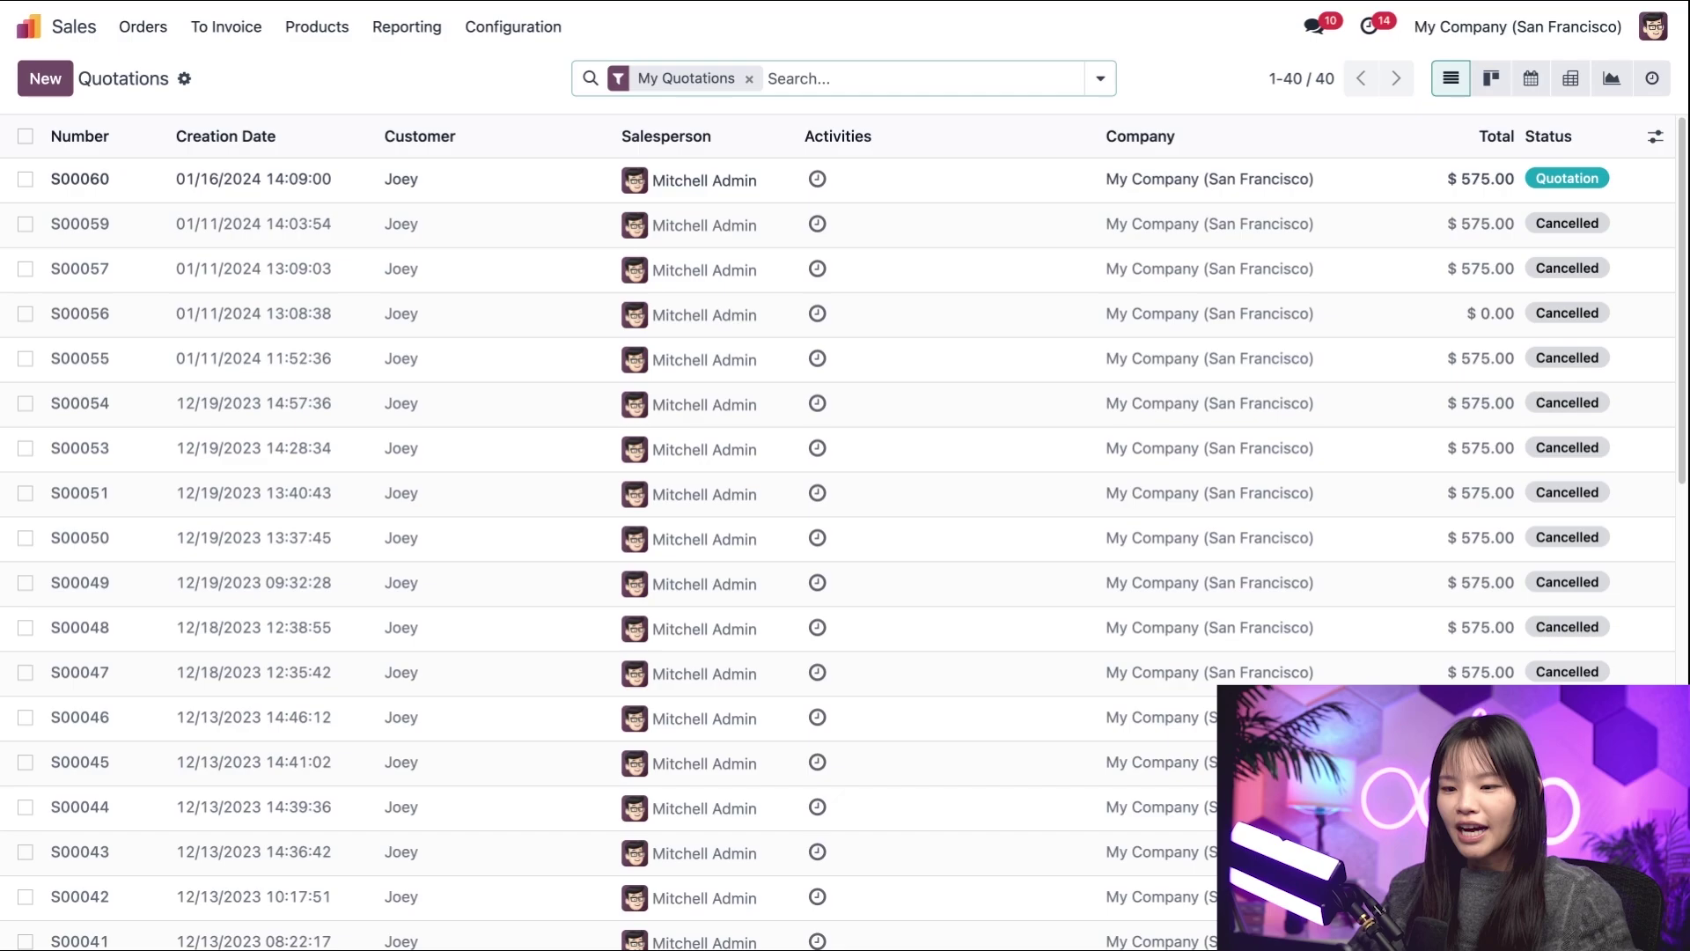
pyautogui.click(539, 185)
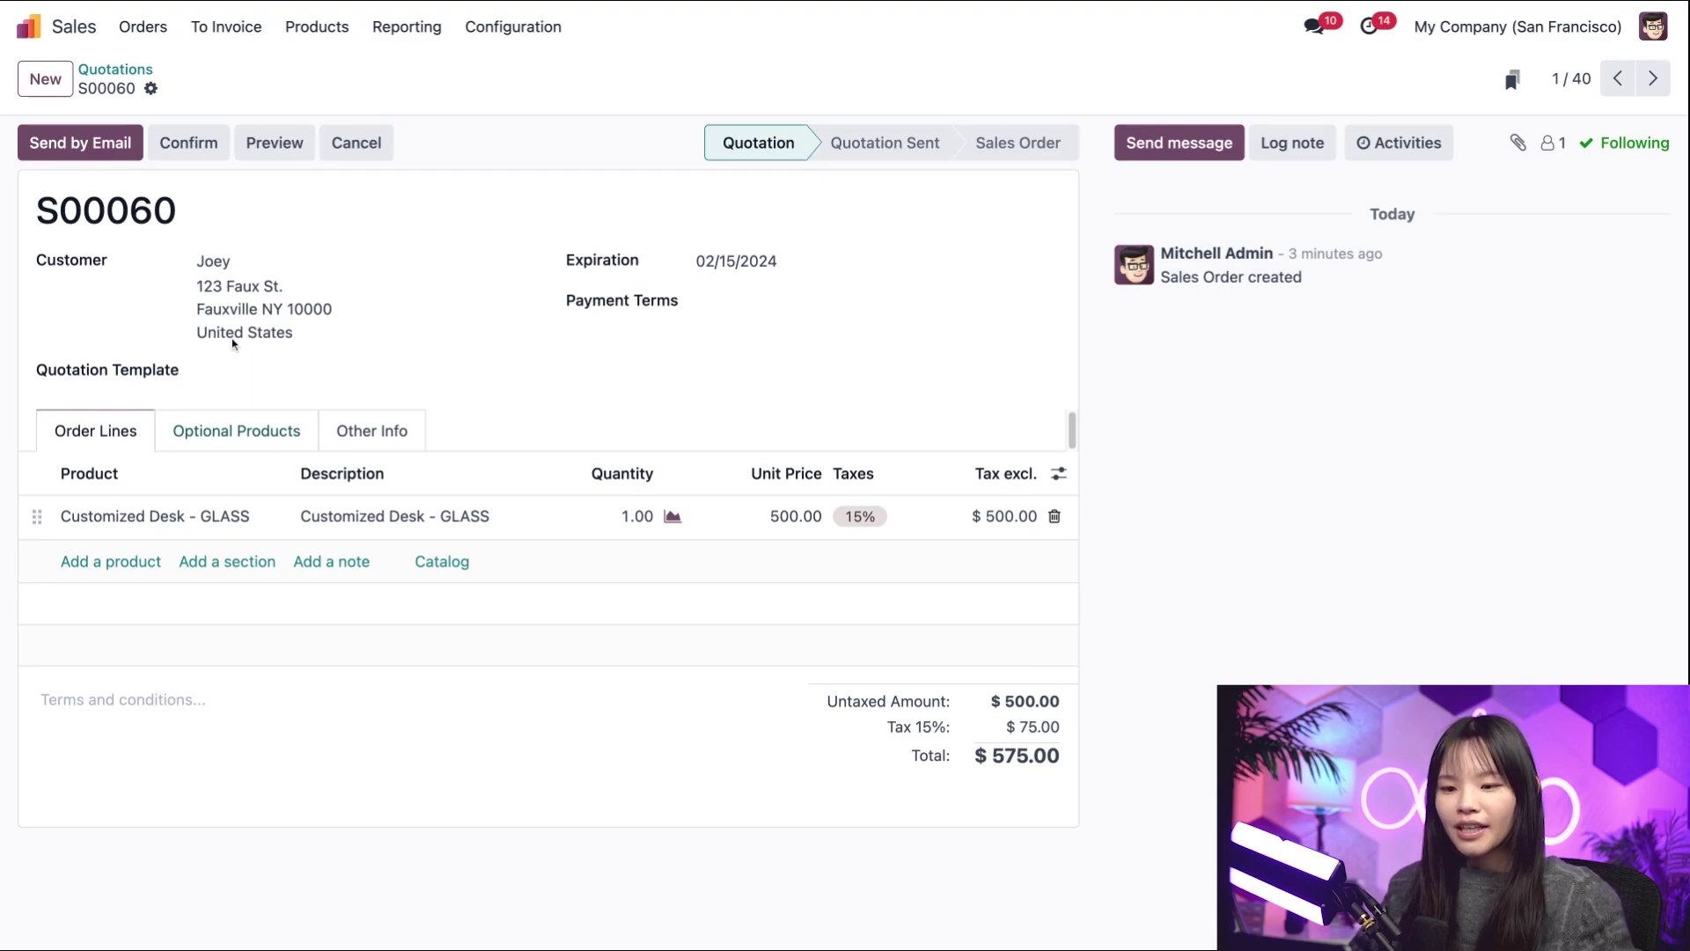
pyautogui.click(173, 155)
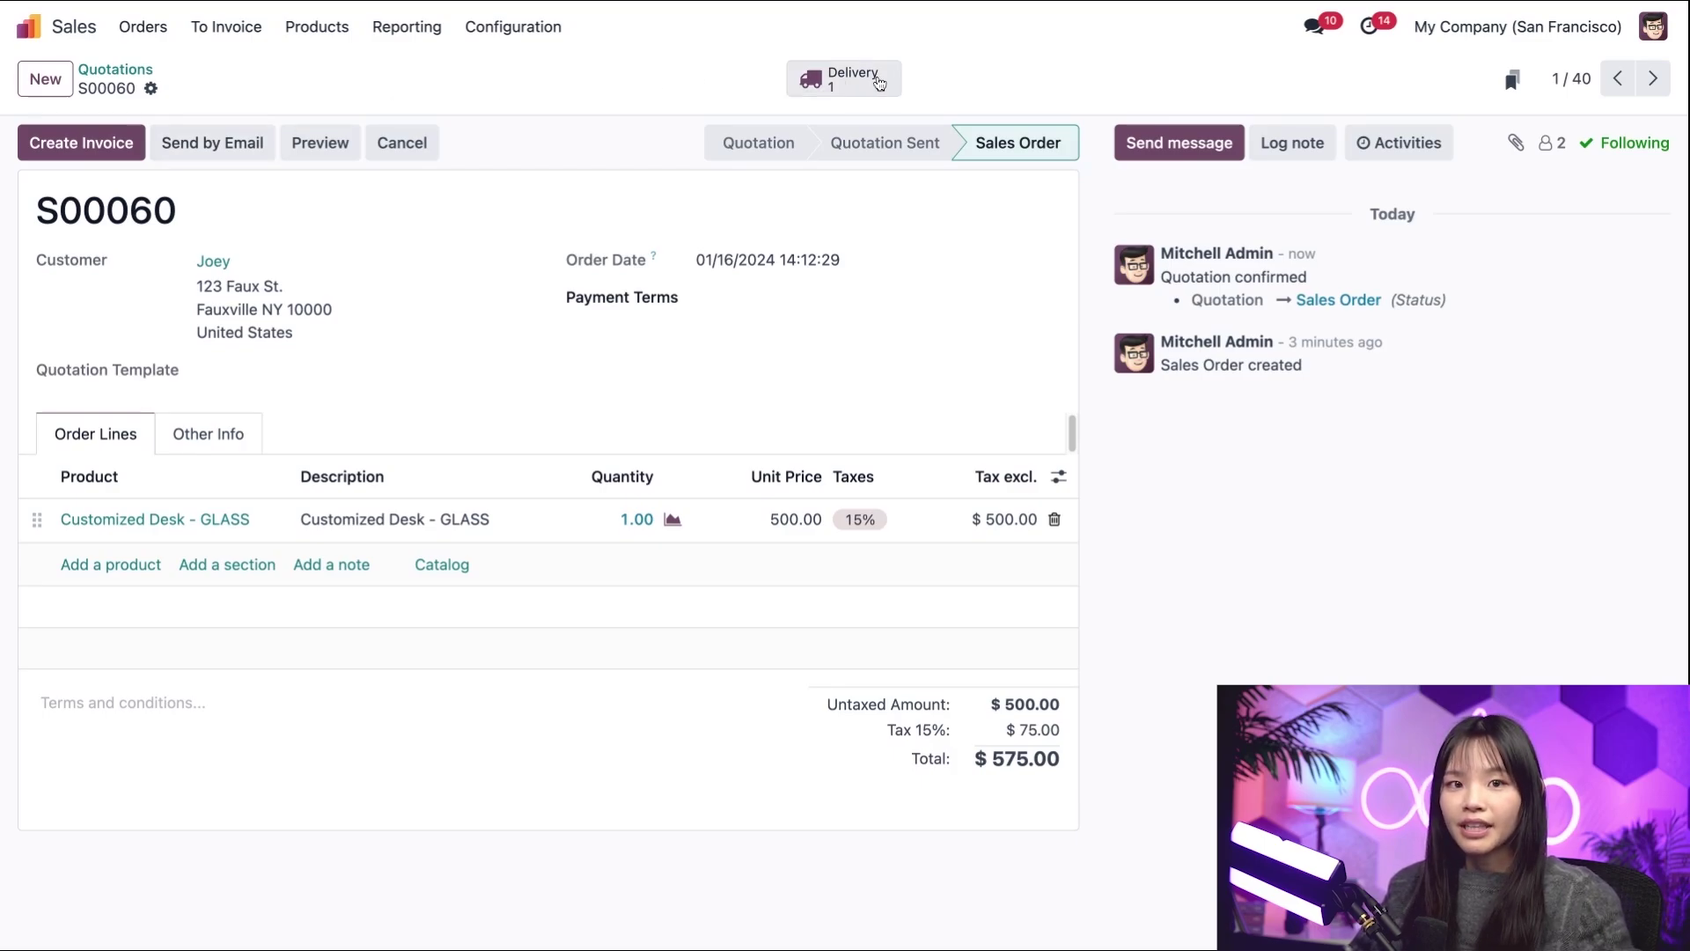
# - Validate delivery WH/OUT/00059 for order S00060, marking all quantities done
pyautogui.click(879, 83)
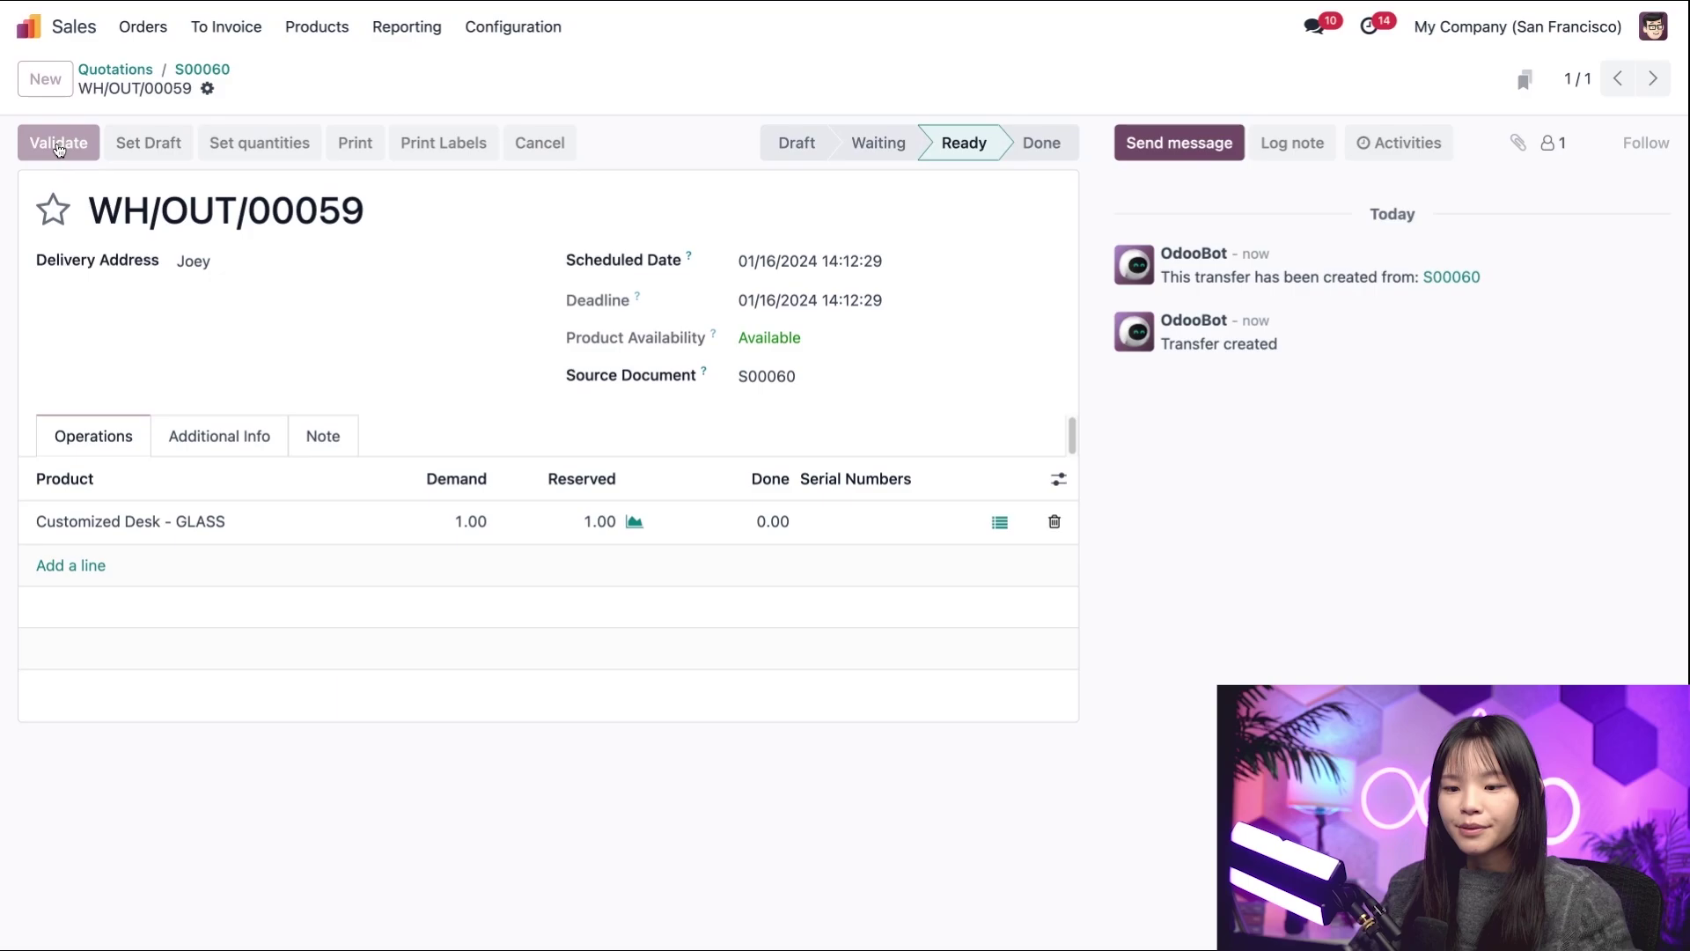
pyautogui.click(58, 146)
pyautogui.click(412, 572)
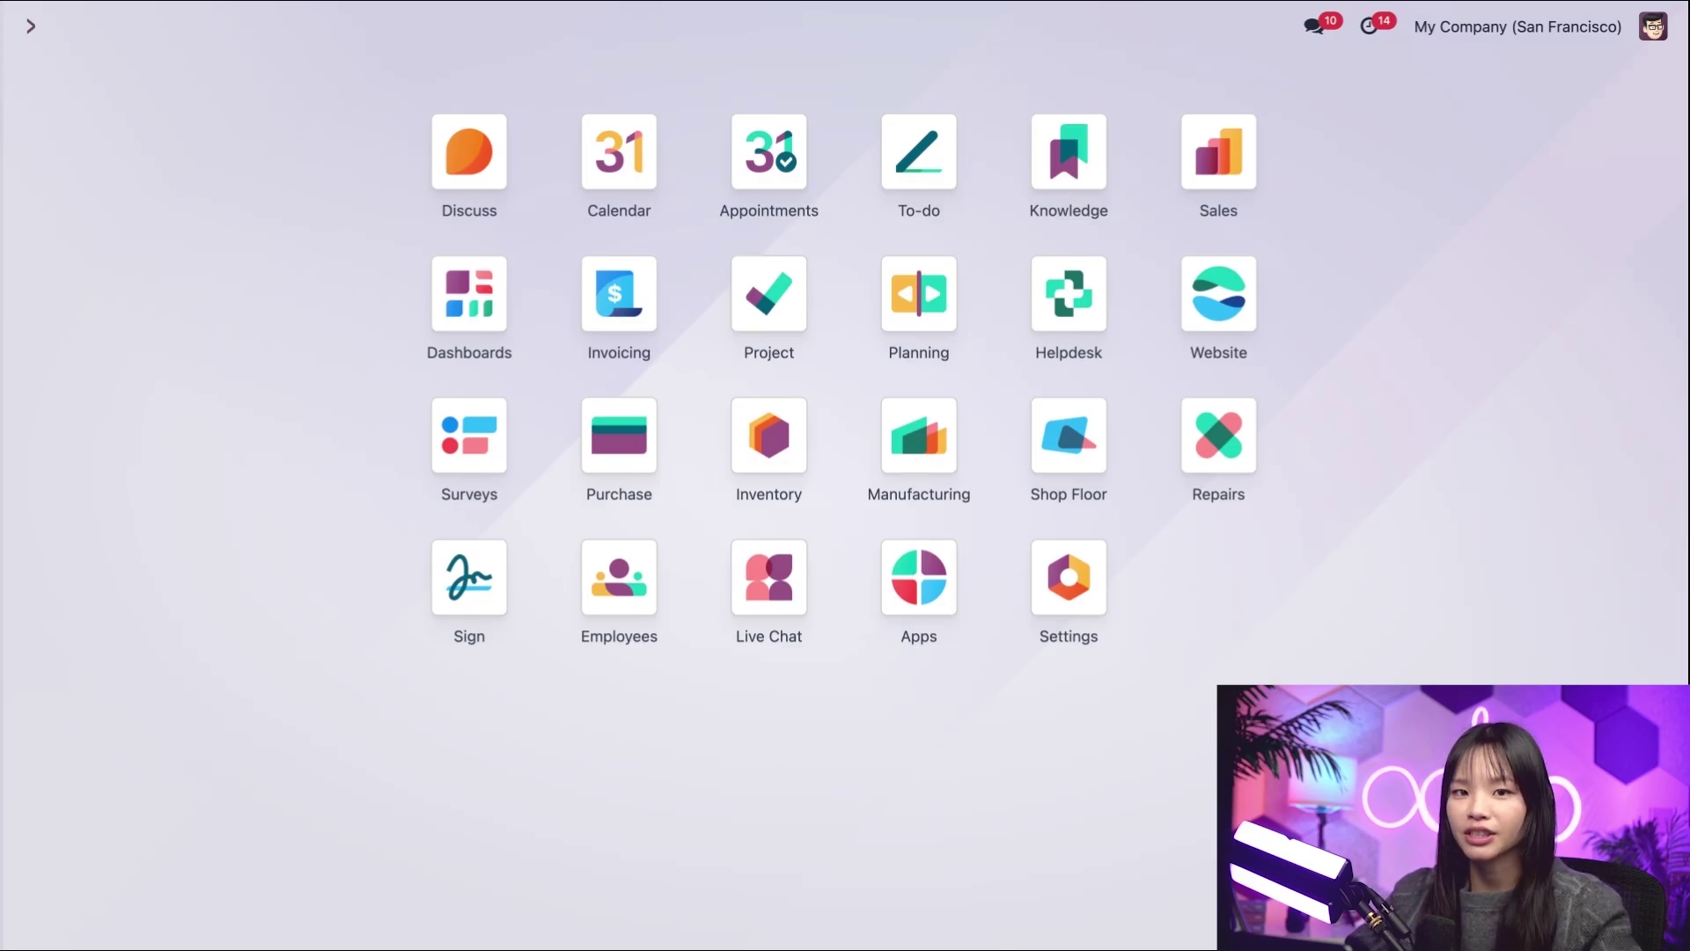
# - Open the Customer Care team's Helpdesk settings and review After-Sales, where Returns and Repairs are enabled
pyautogui.click(1084, 316)
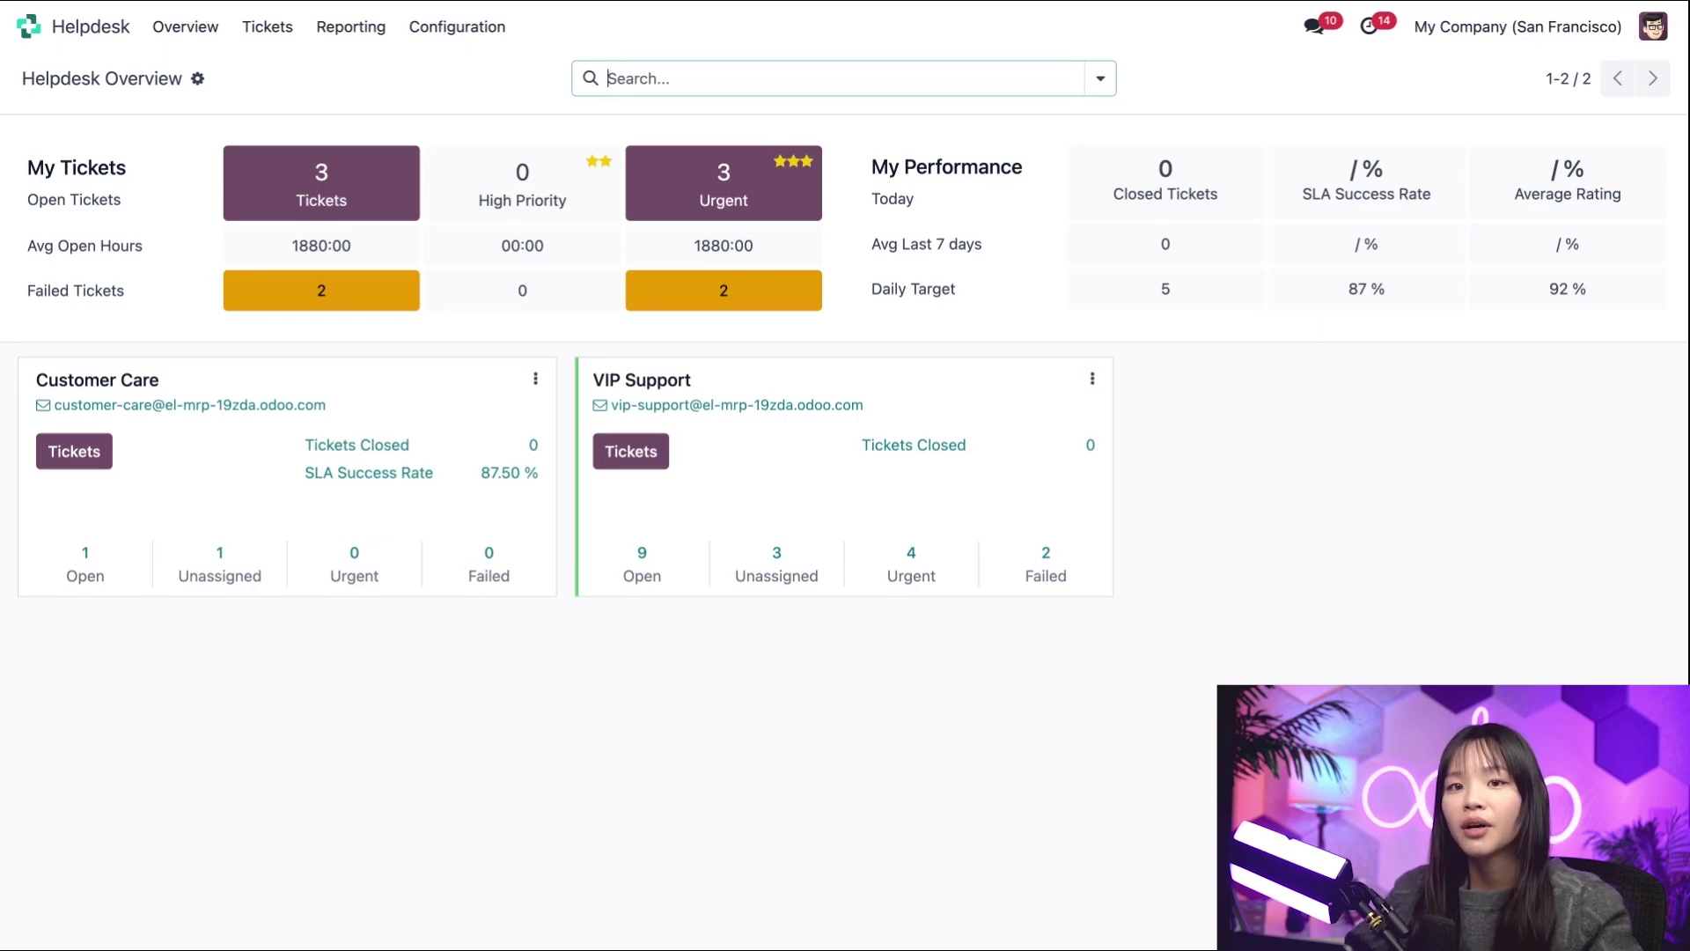
pyautogui.click(536, 382)
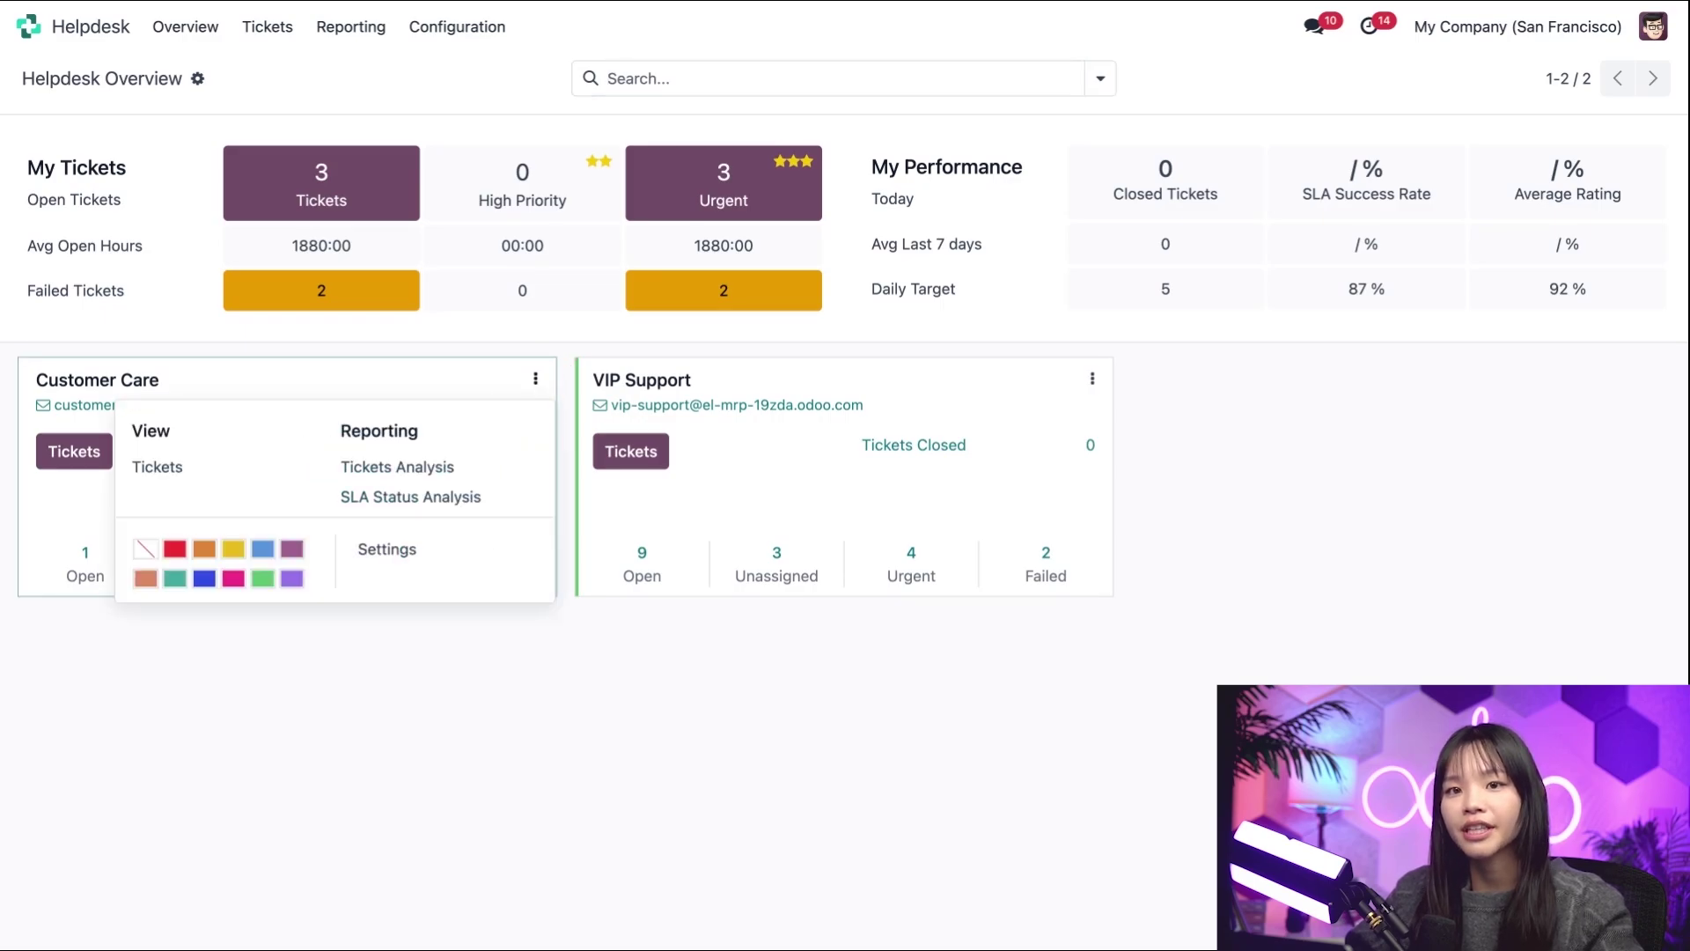
pyautogui.click(464, 559)
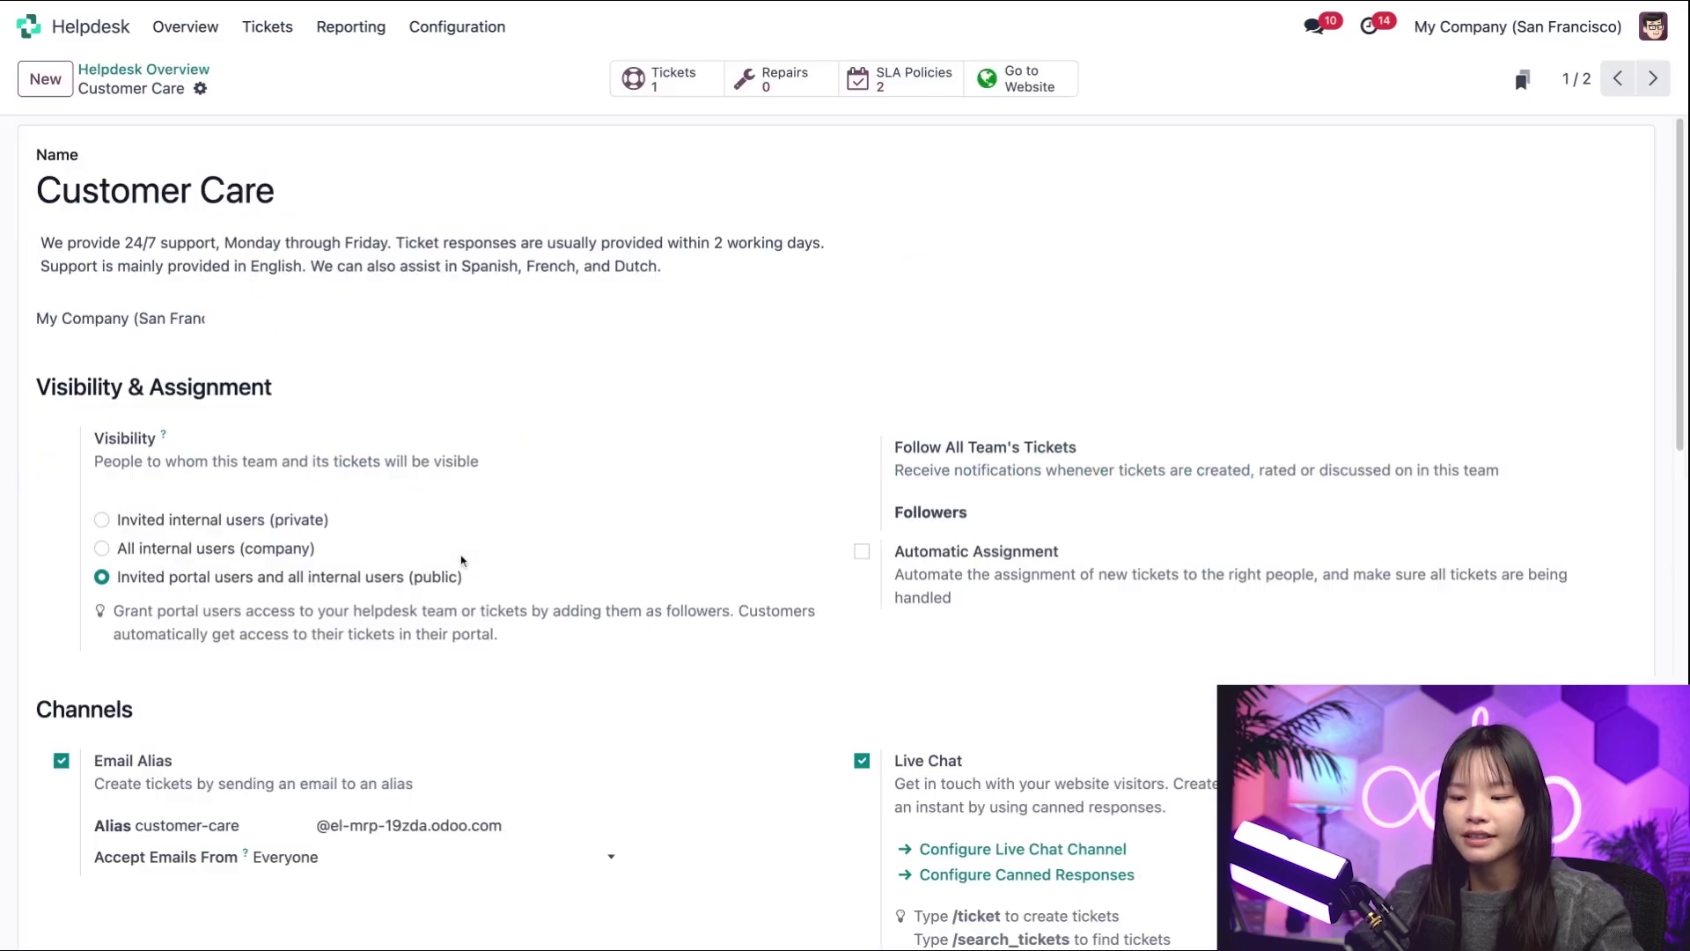
pyautogui.scroll(-15, 461, 560)
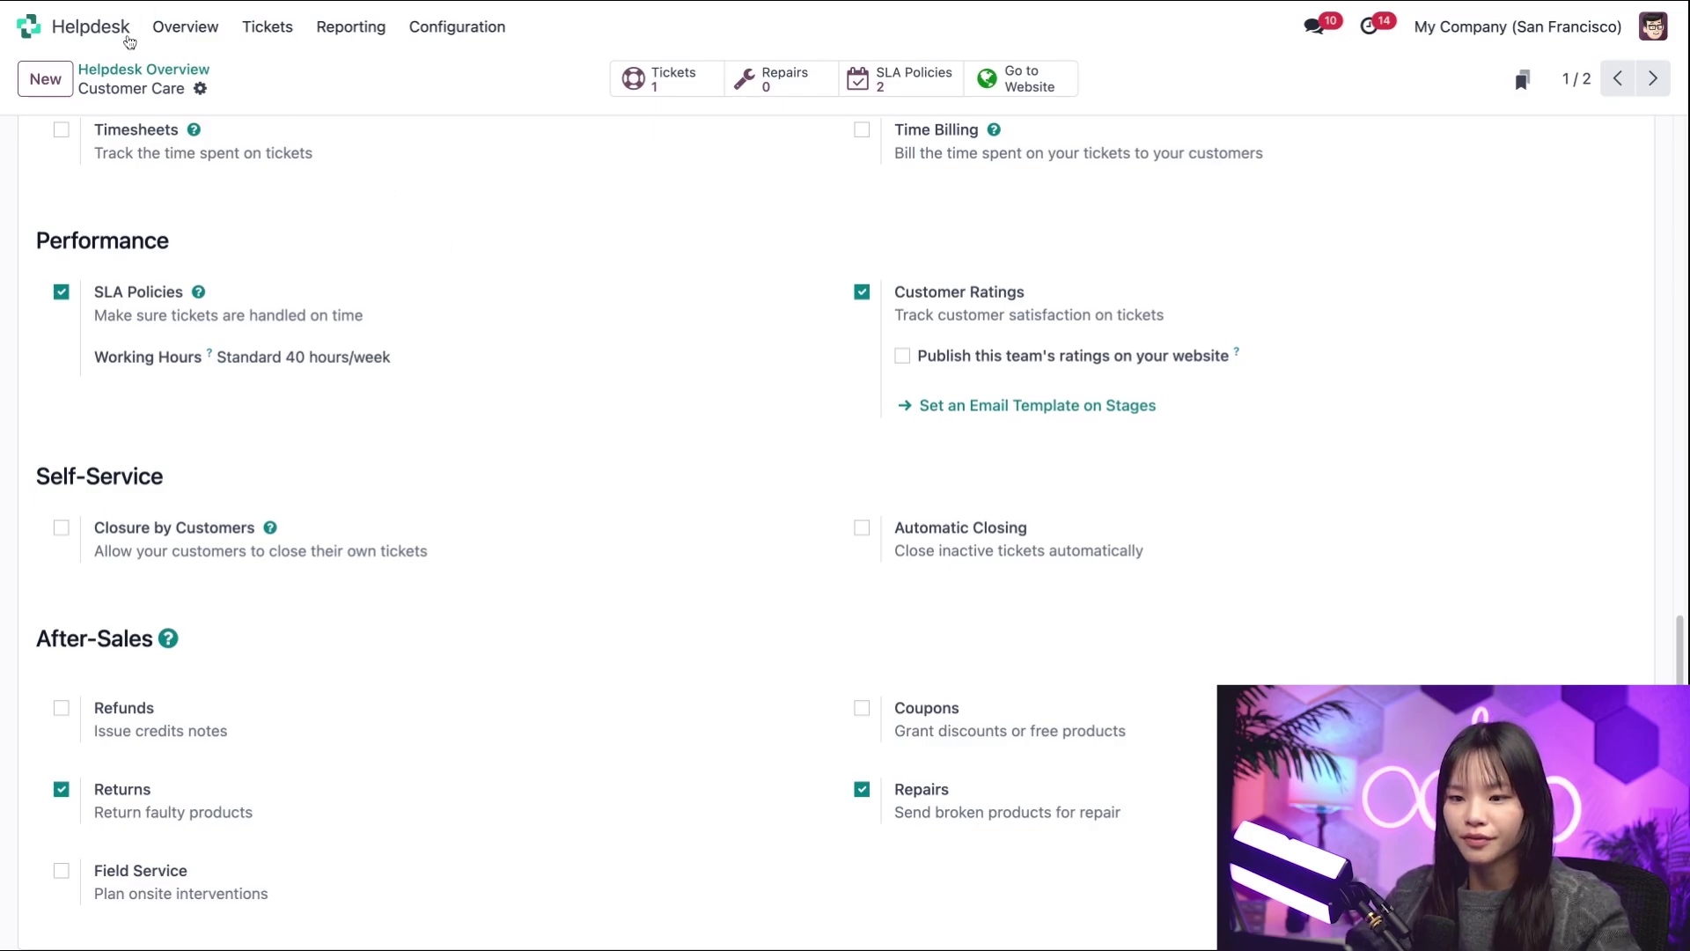
# - From the Helpdesk overview, open Customer Care's unassigned ticket Issue with desk (#57)
pyautogui.click(120, 72)
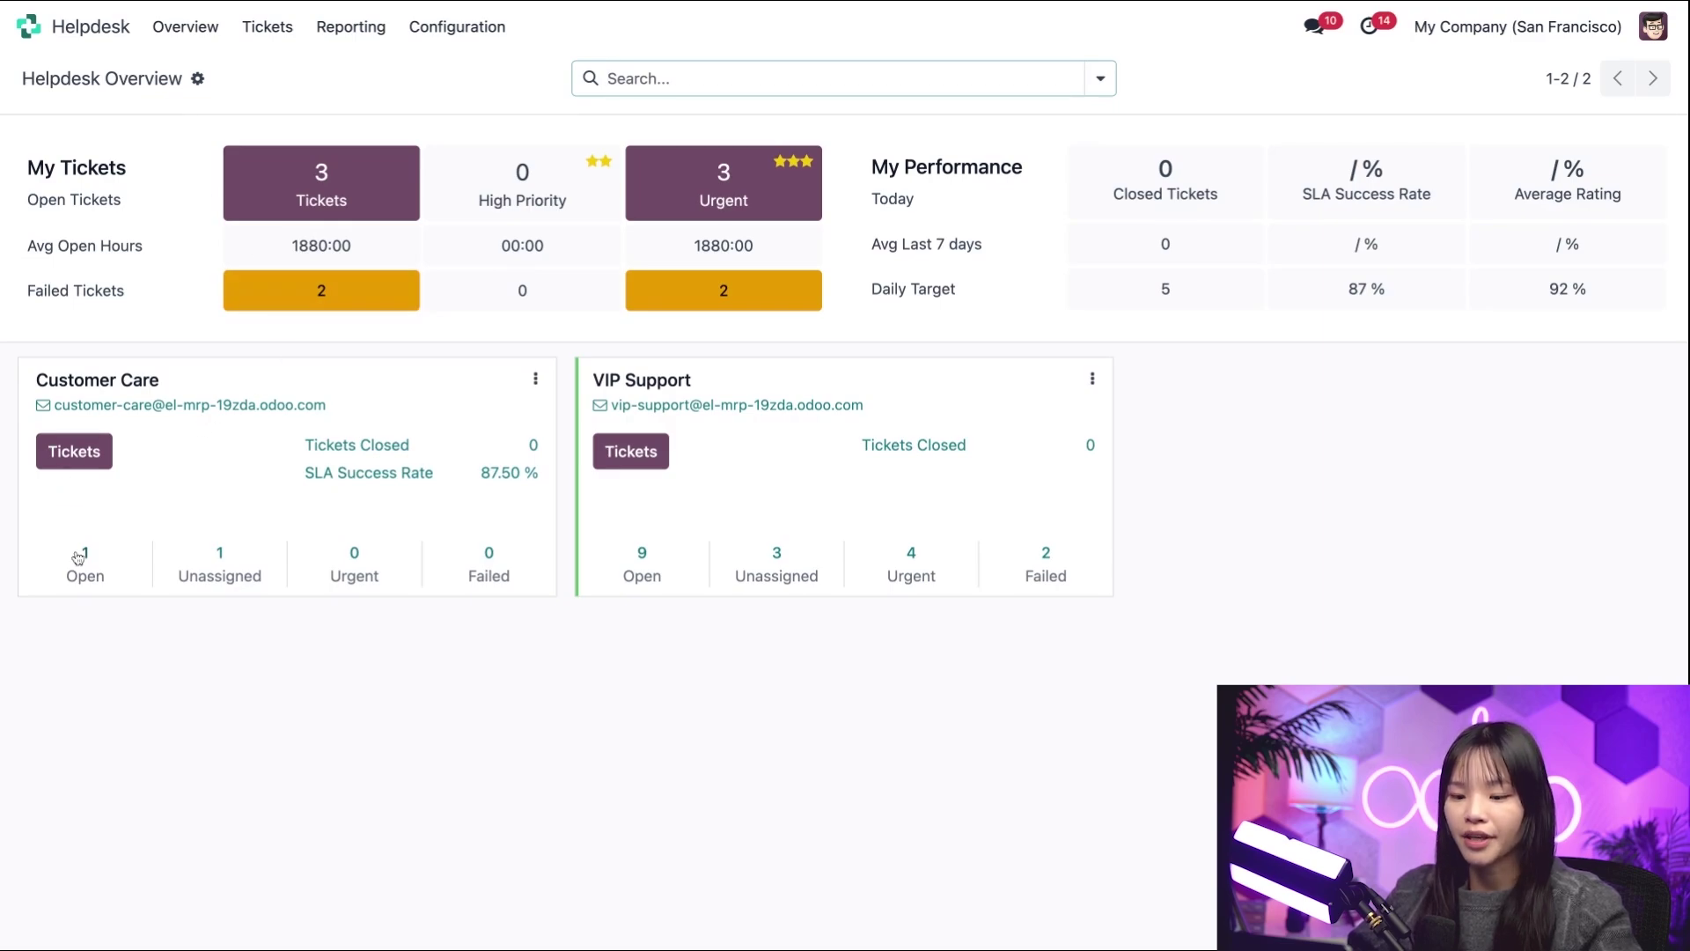
pyautogui.click(245, 557)
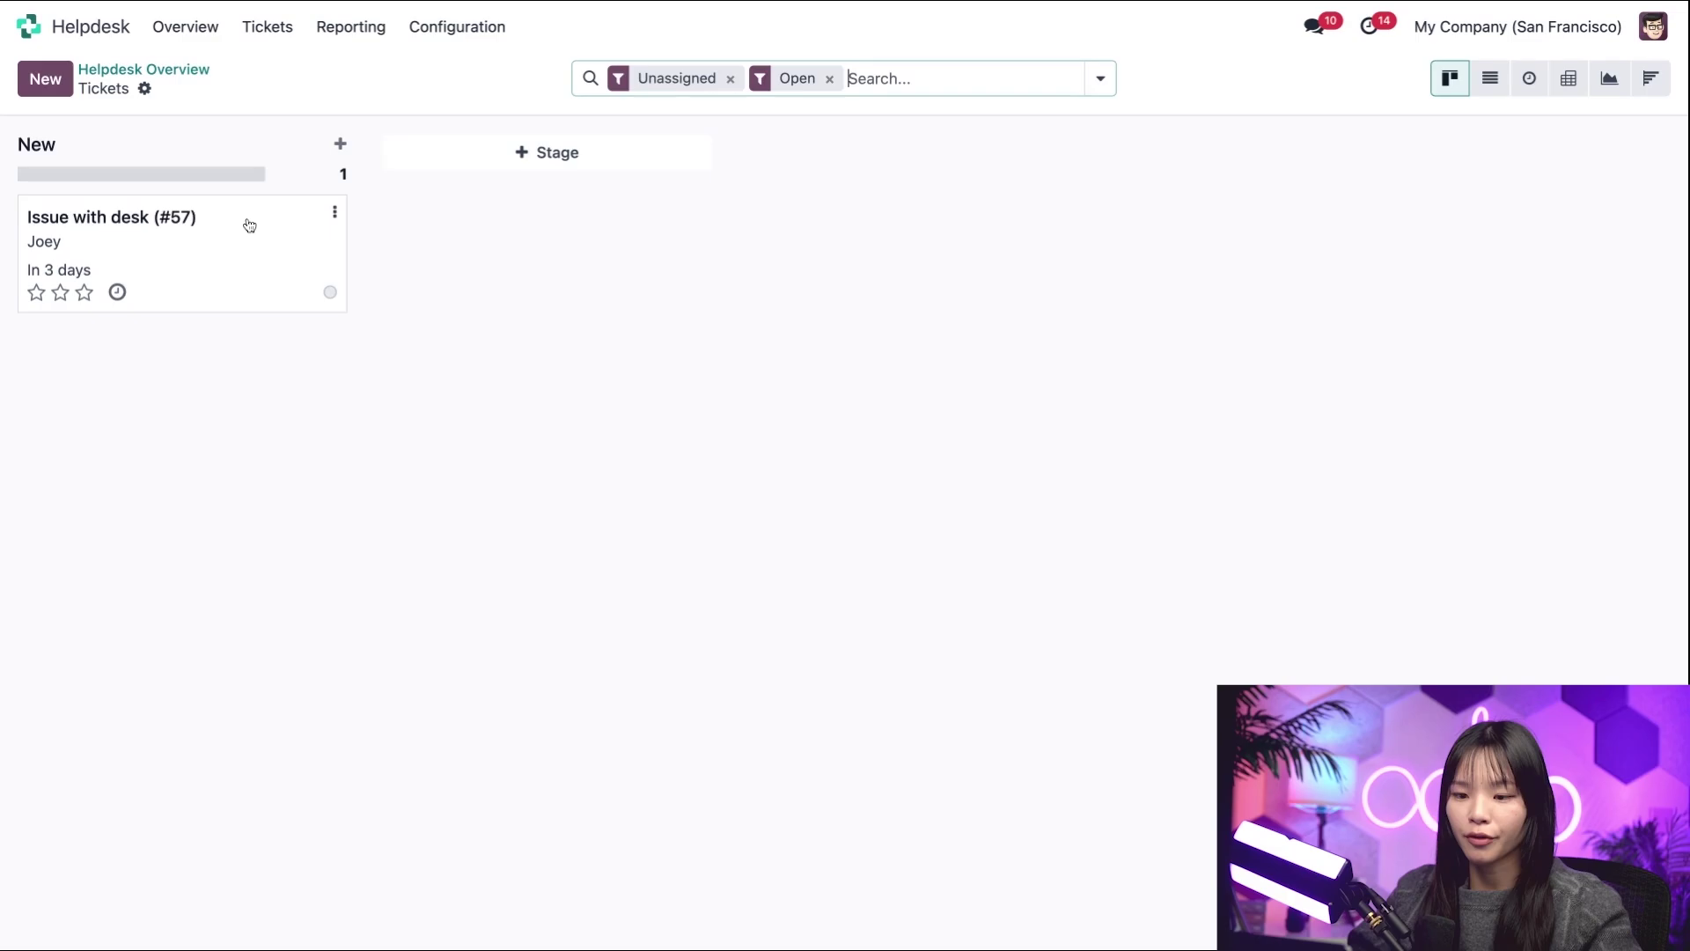
pyautogui.click(248, 255)
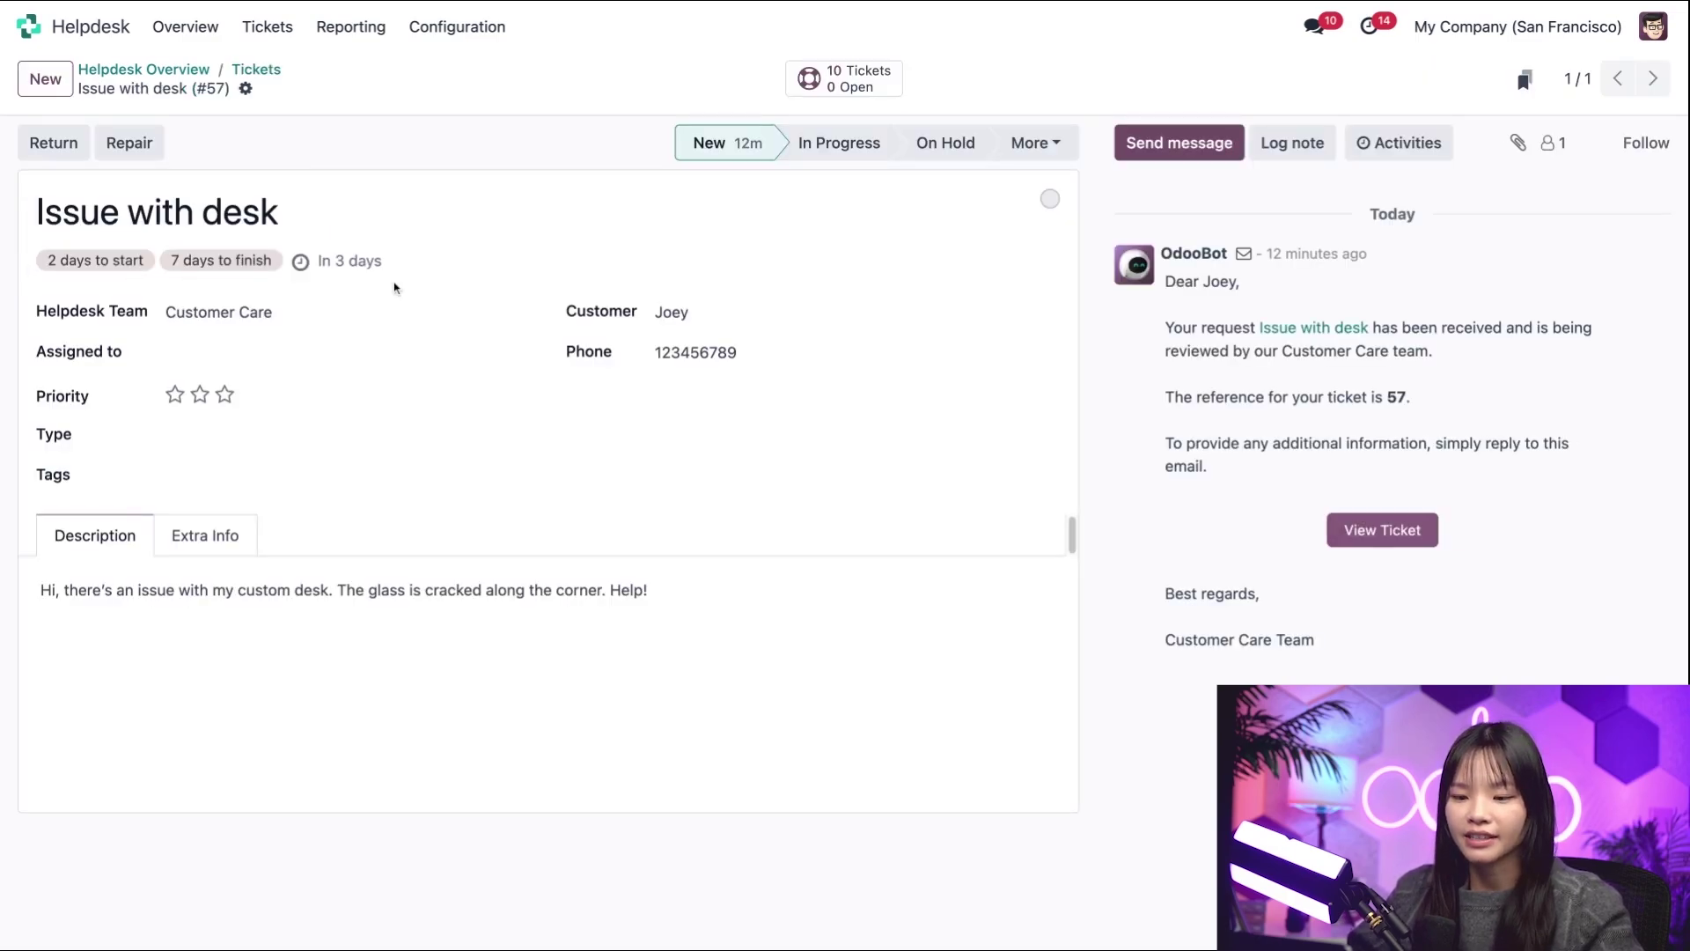
# - Assign ticket #57 to the admin user, with Urgent priority, type Issue and tag Website
pyautogui.click(247, 352)
pyautogui.click(258, 392)
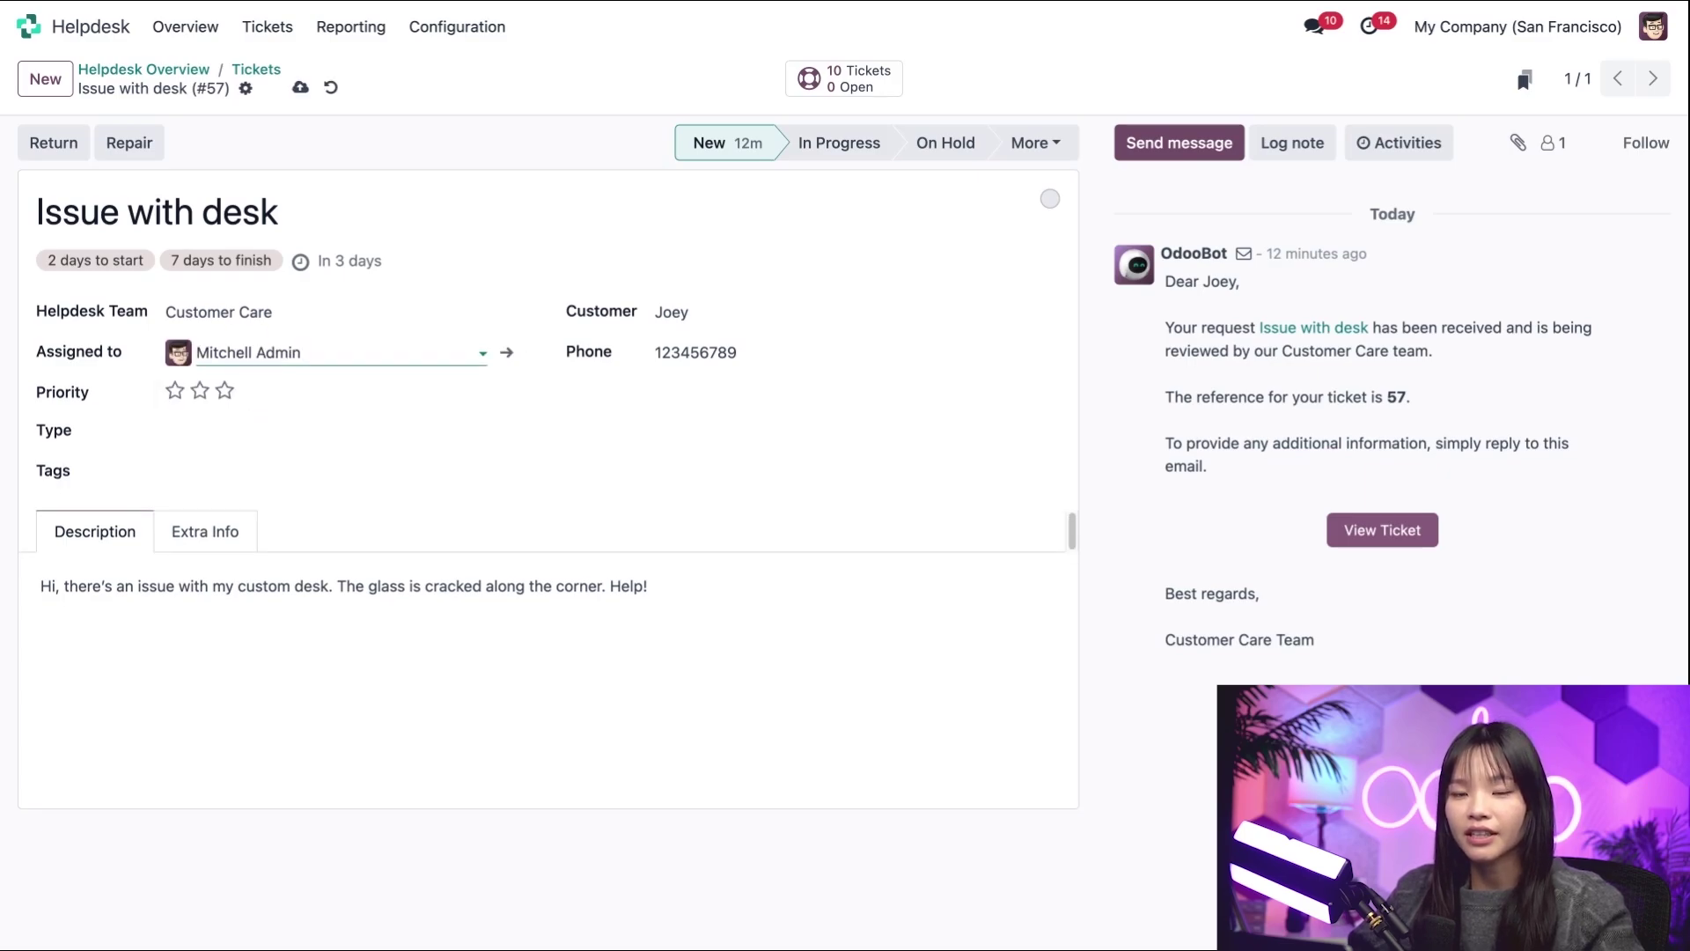
pyautogui.click(227, 391)
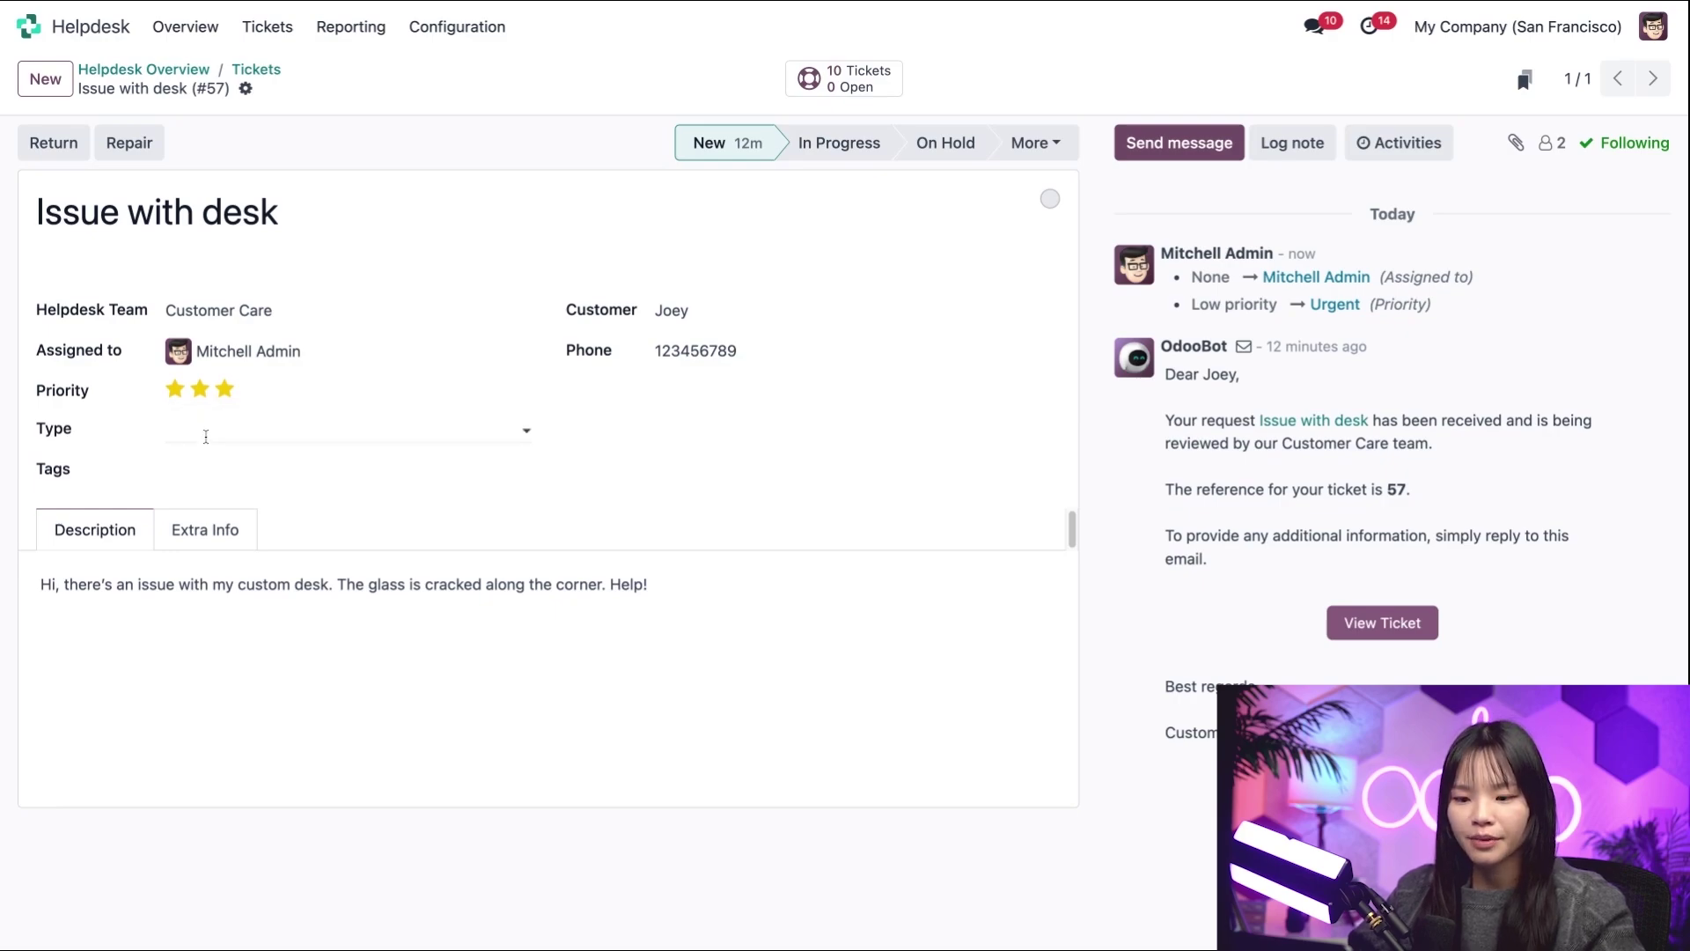
pyautogui.click(207, 429)
pyautogui.click(244, 472)
pyautogui.click(244, 473)
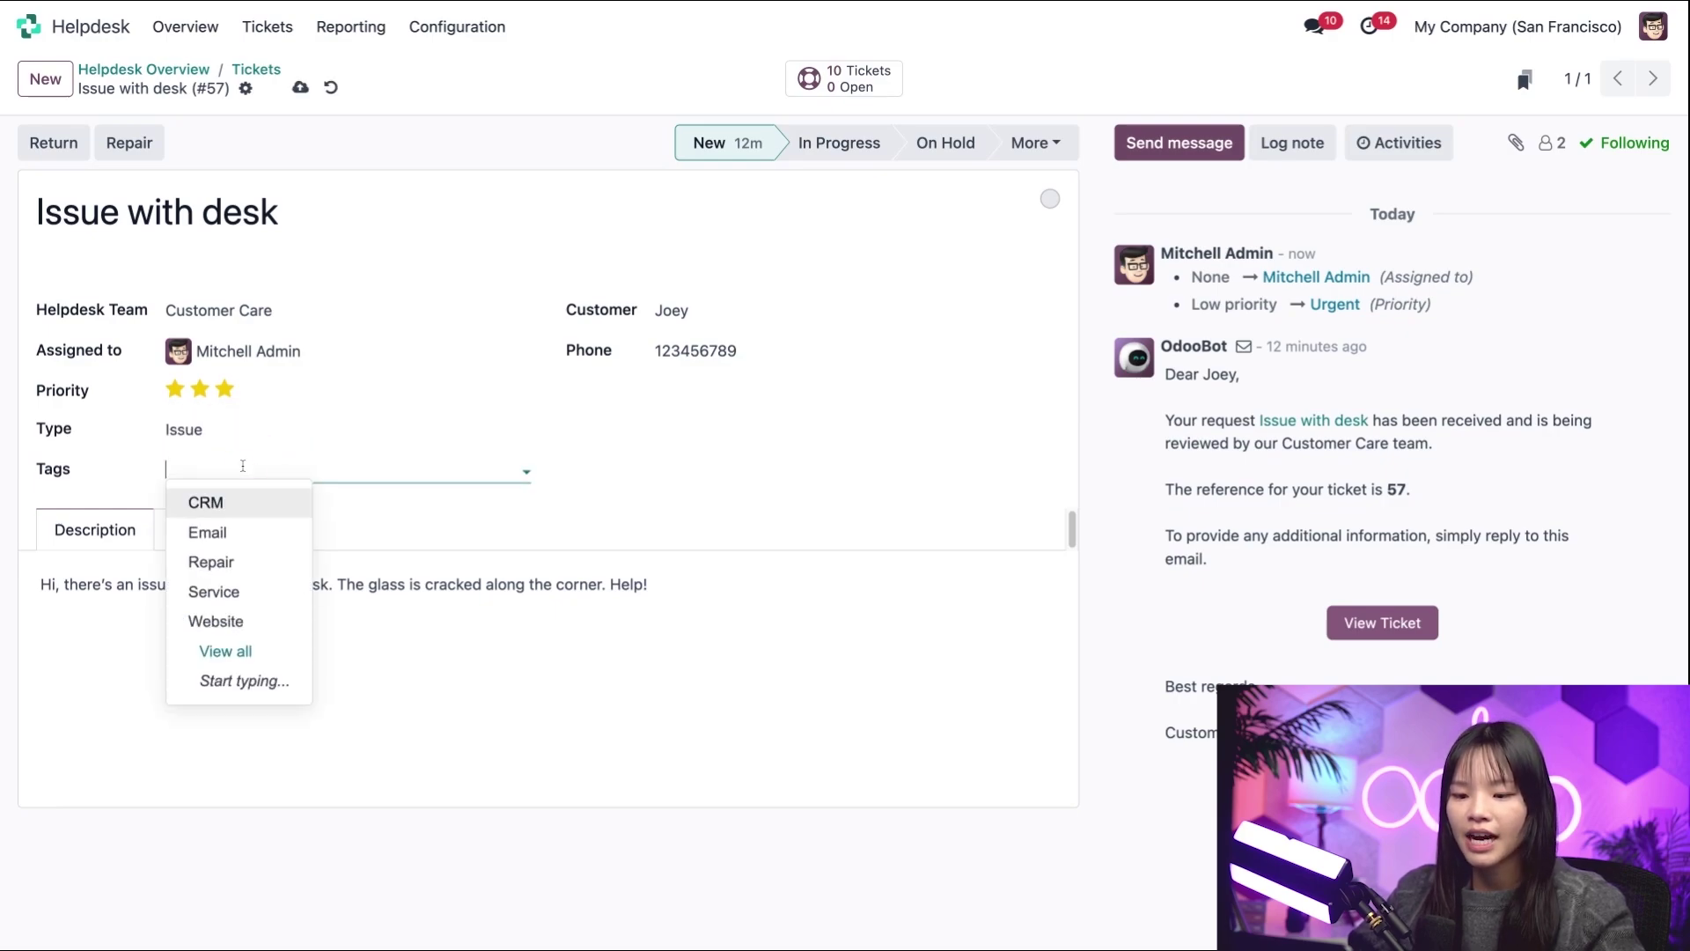
pyautogui.click(251, 614)
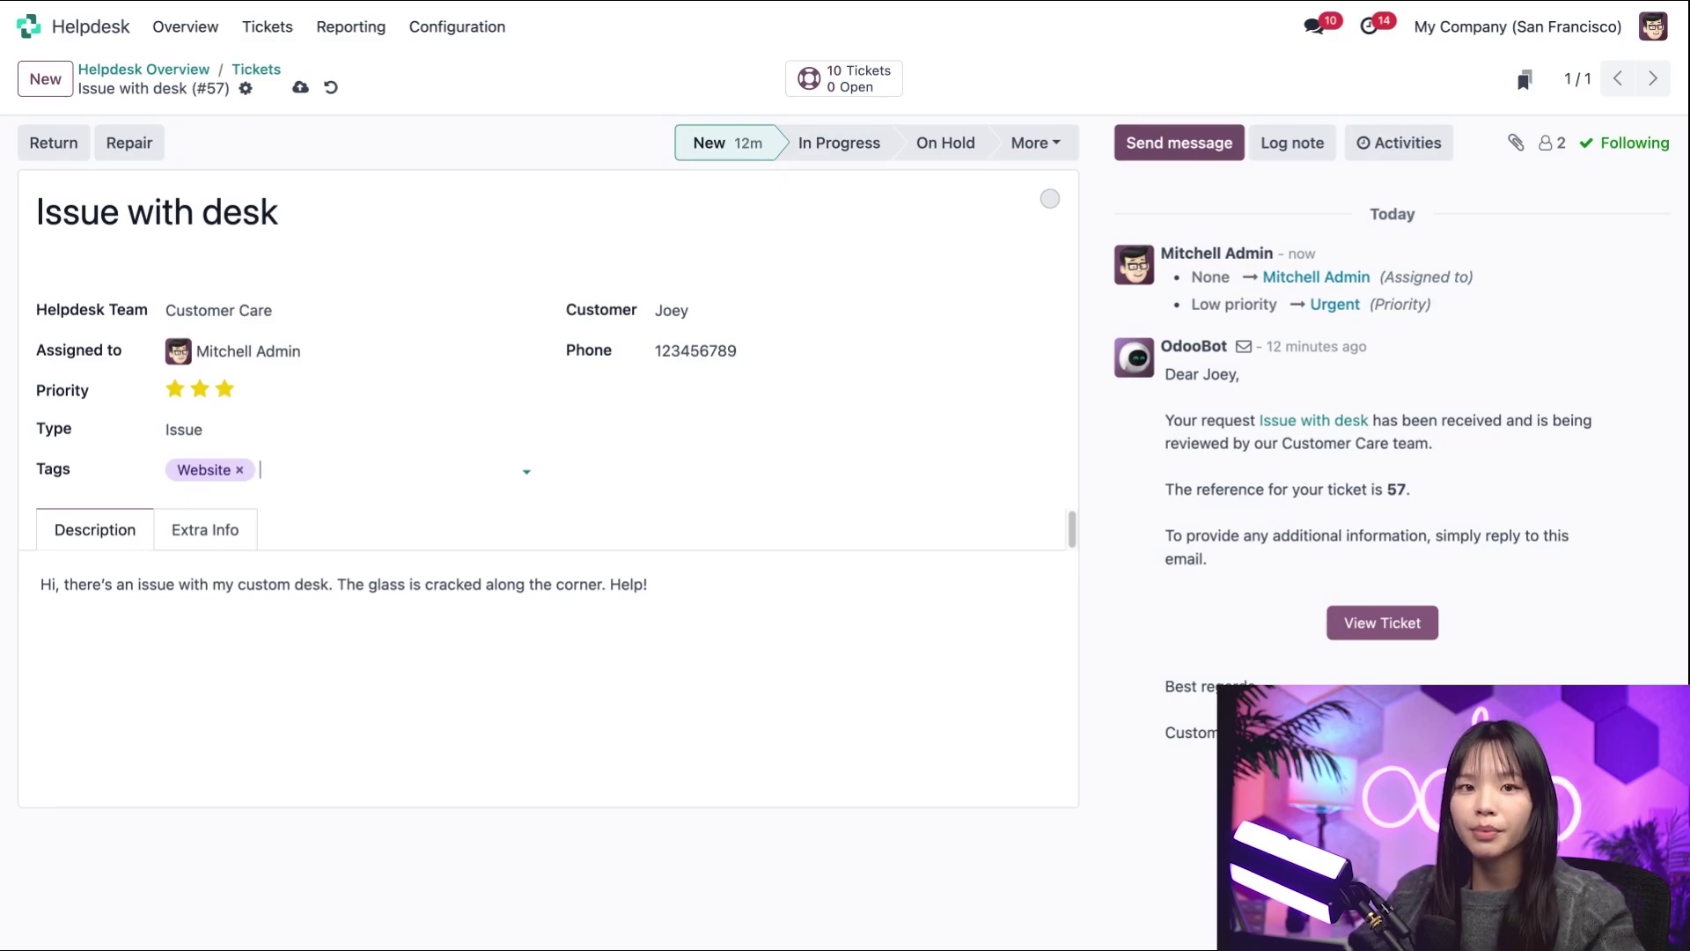
# - Return 1.00 Customized Desk - GLASS from the ticket, creating receipt WH/IN/00042
pyautogui.click(82, 158)
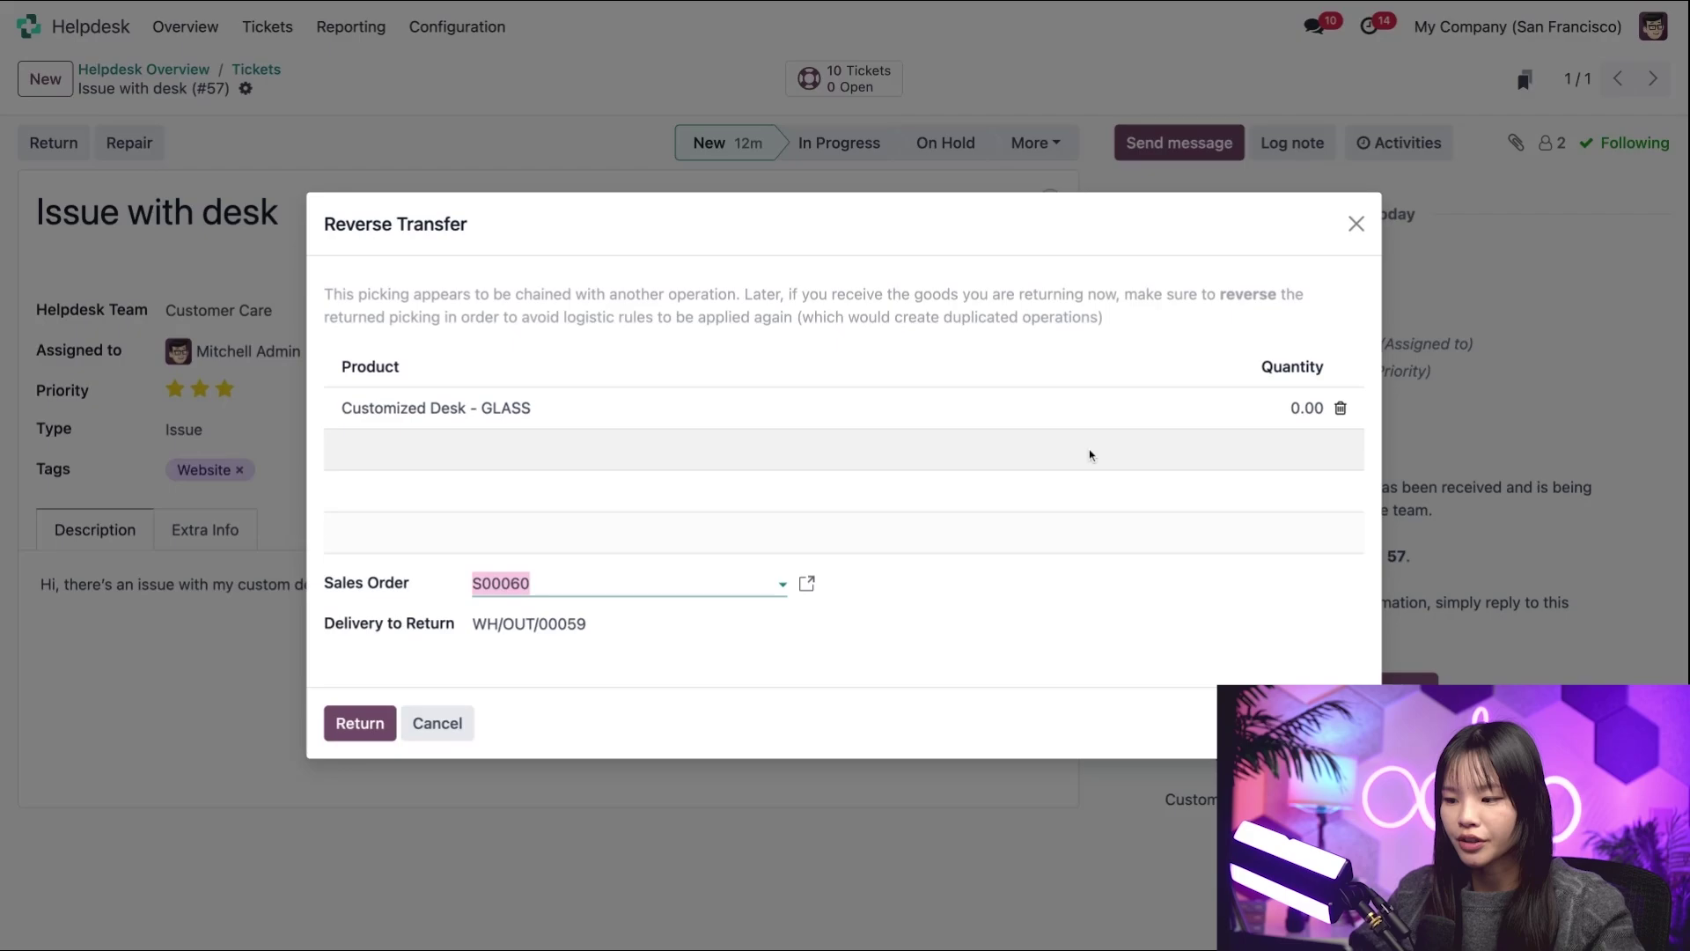
pyautogui.click(1309, 410)
pyautogui.write('1')
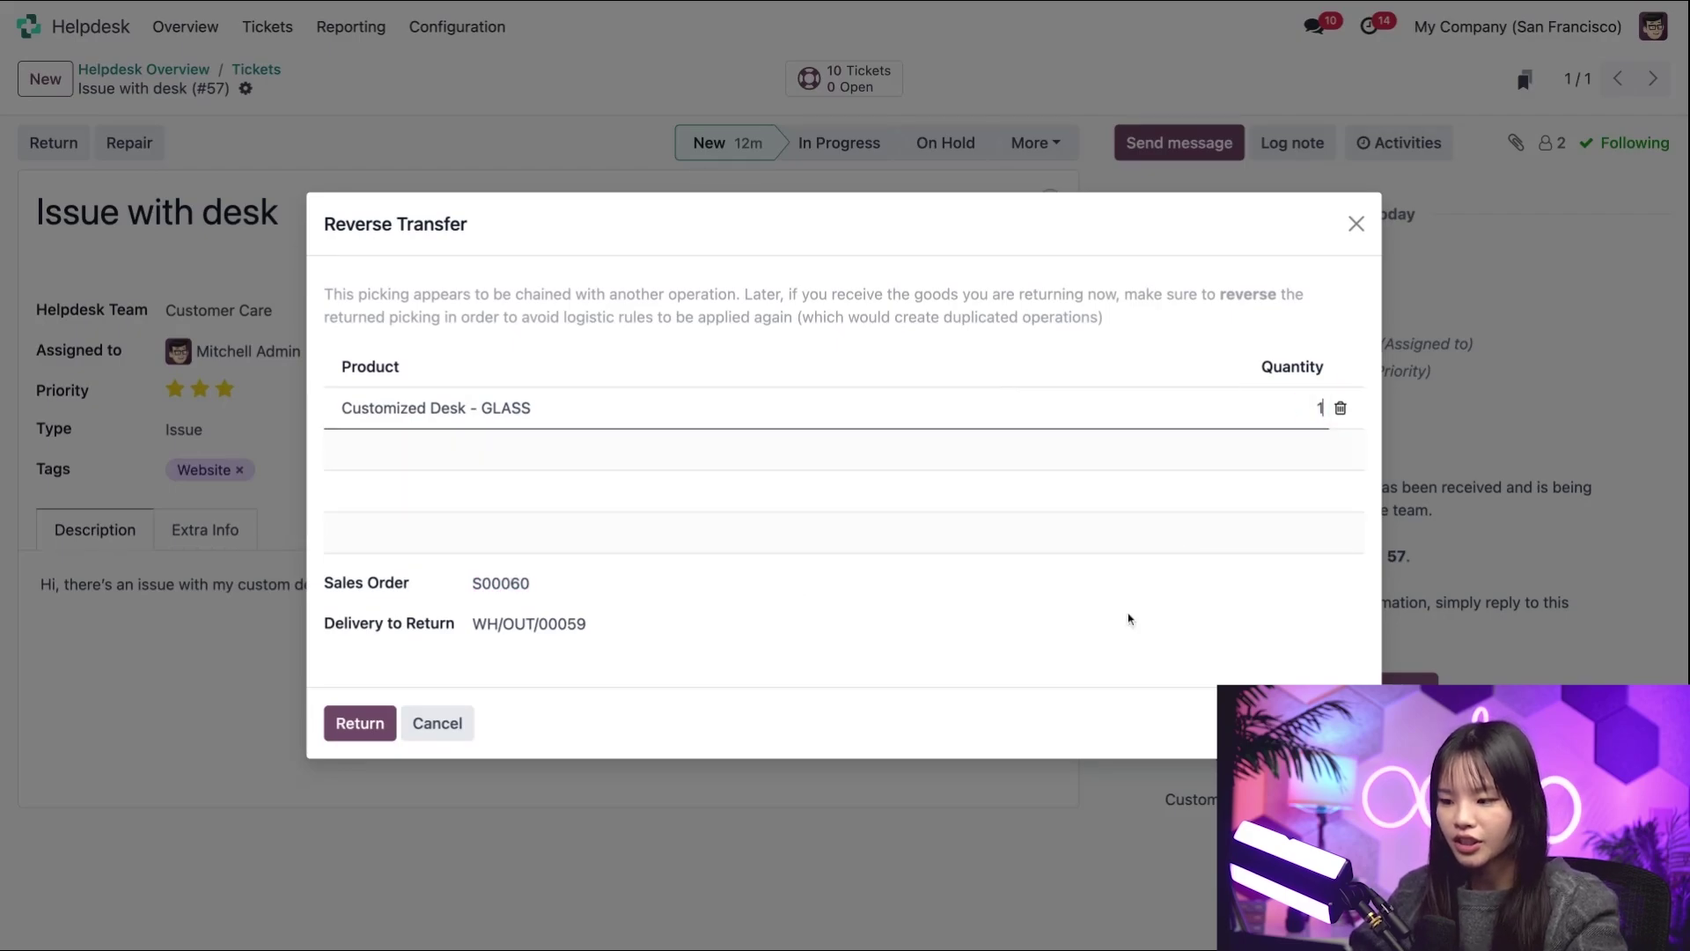
pyautogui.hotkey('shift', 'Tab')
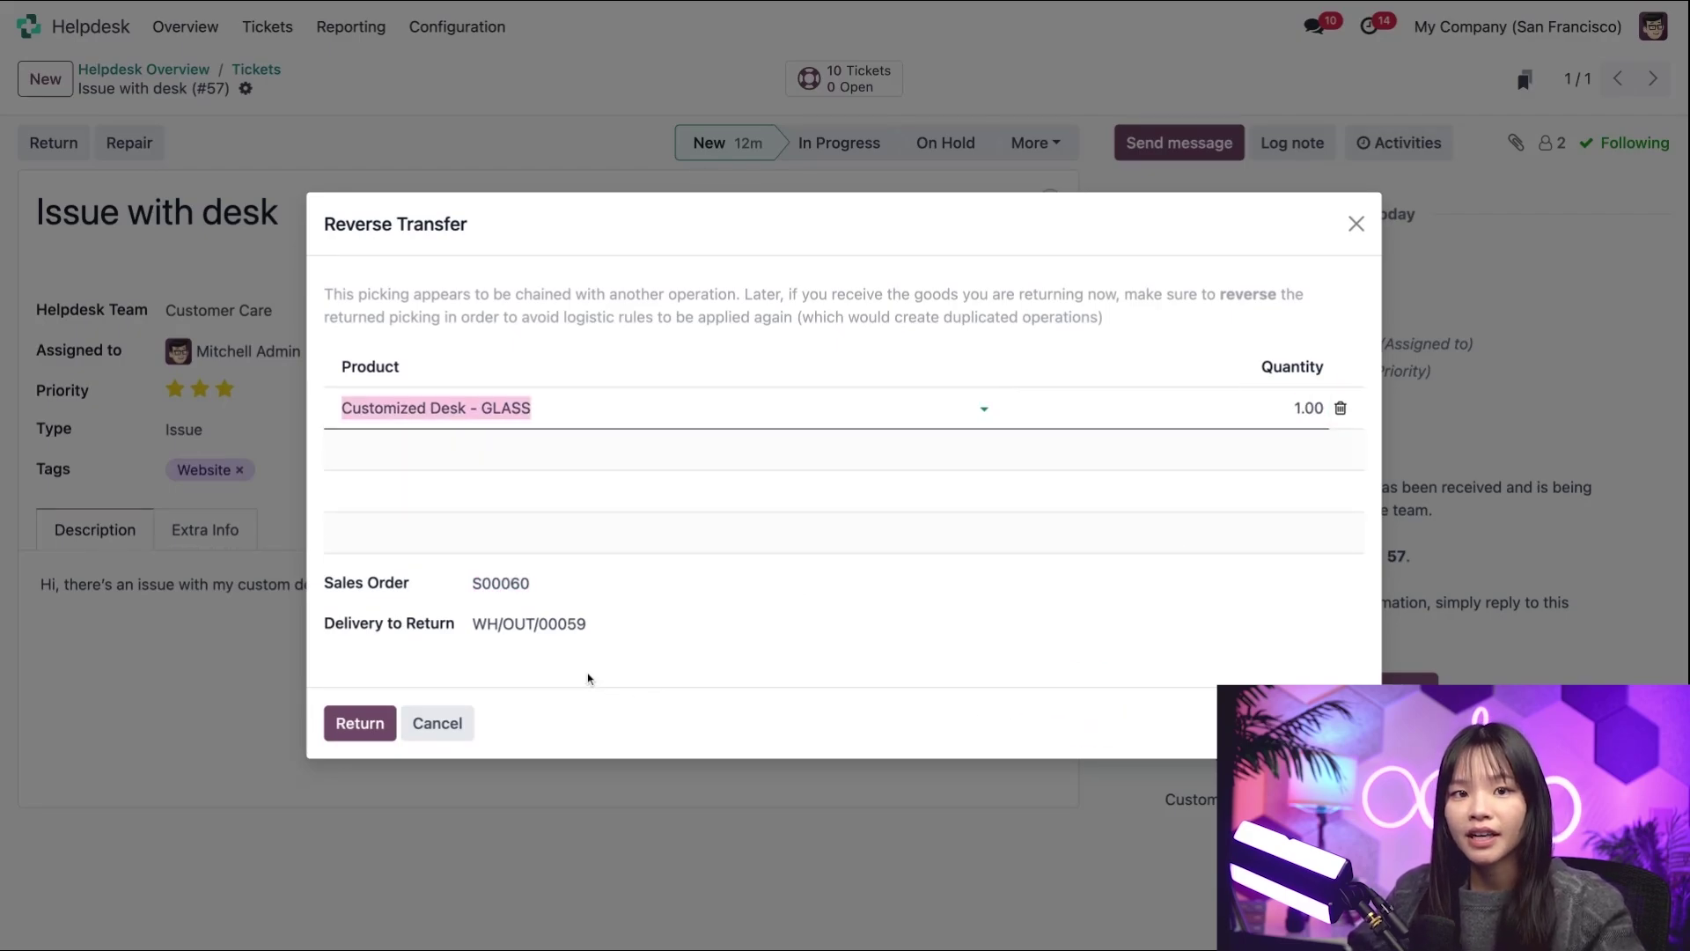
pyautogui.click(357, 722)
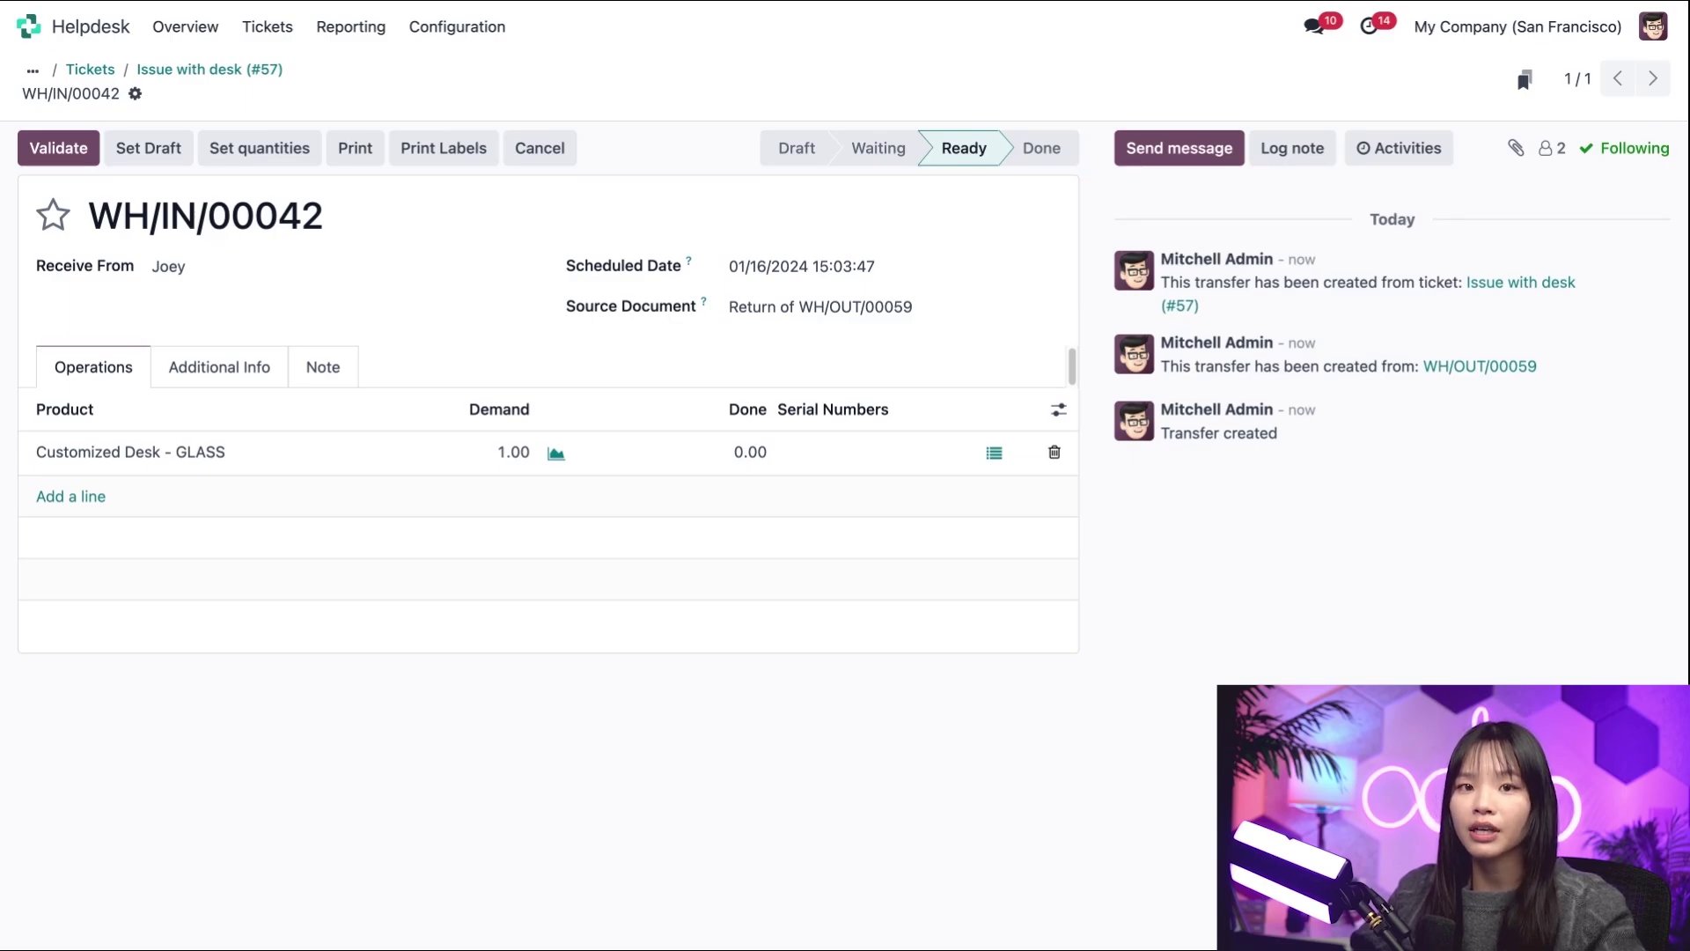
# - Check serial number 429 in WH/IN/00042's detailed operations and discard without changes
pyautogui.click(993, 455)
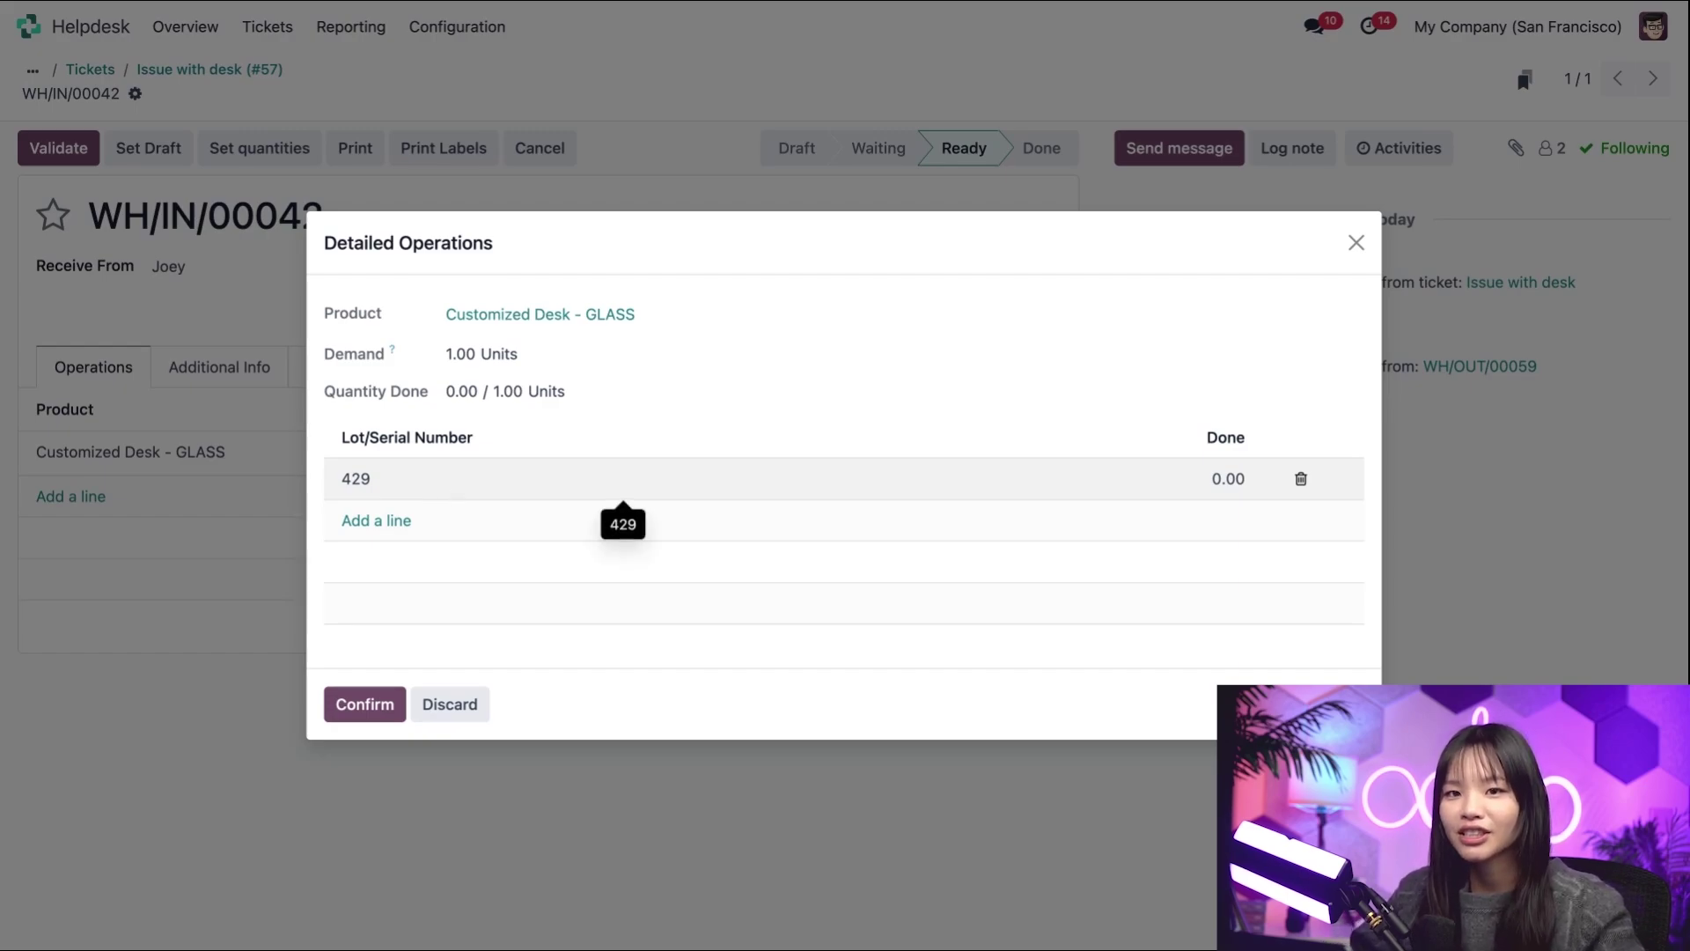
pyautogui.click(452, 704)
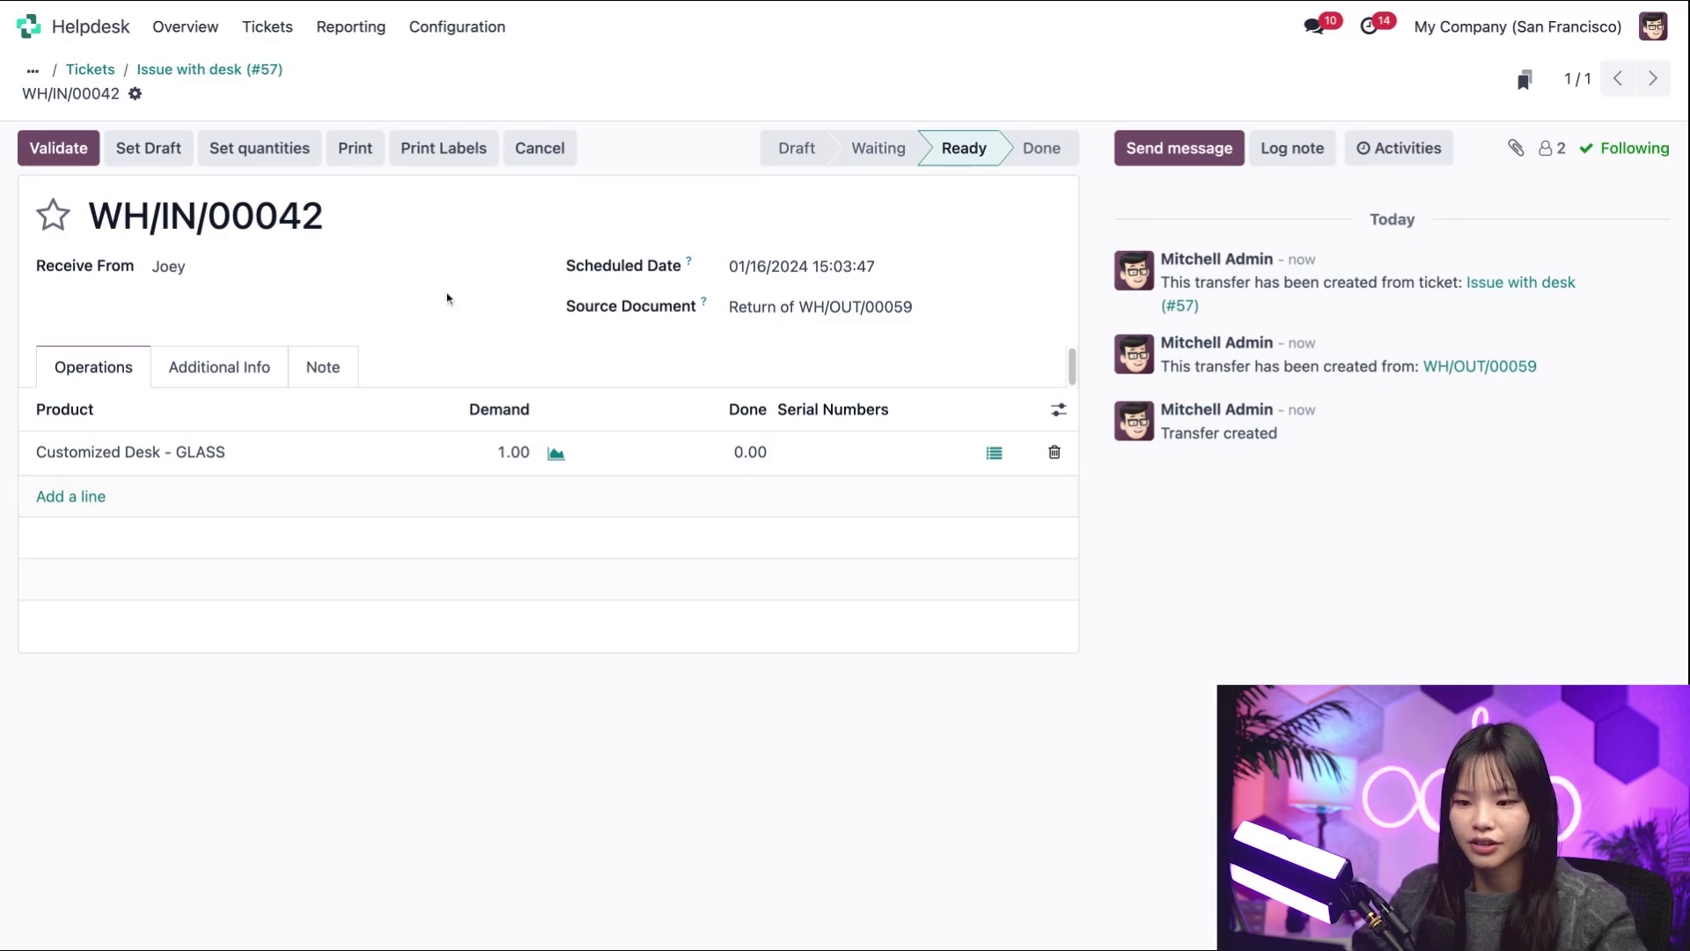
# - Open sales order S00060 through the customer's contact record and its Sales smart button
pyautogui.click(510, 267)
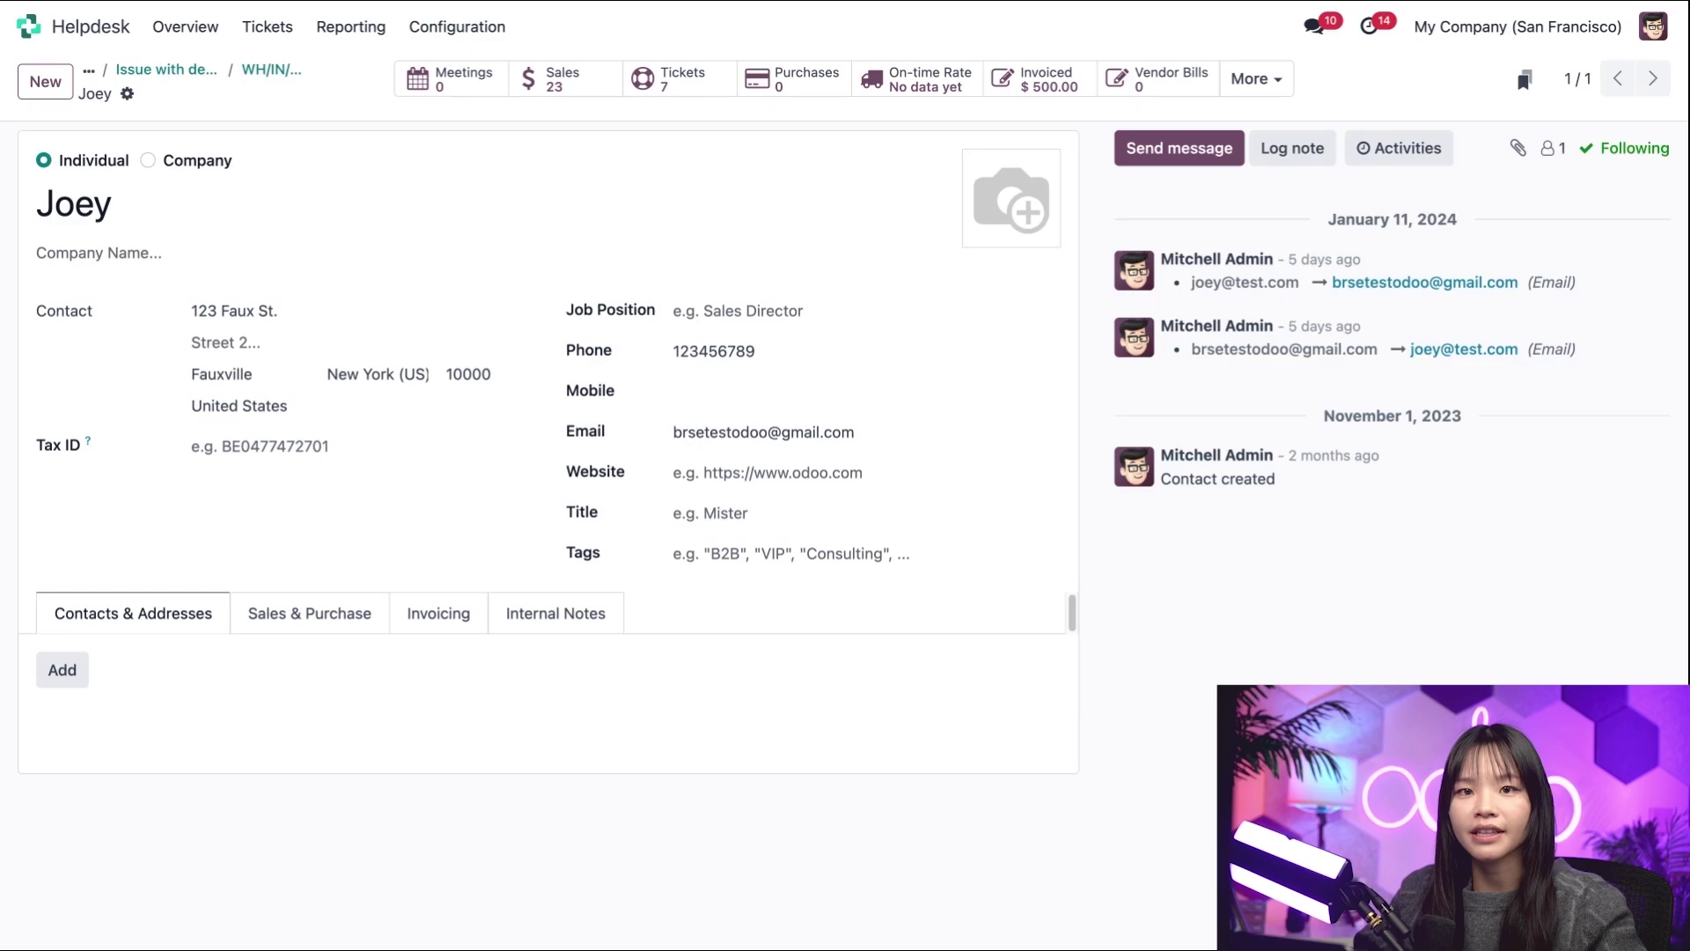
pyautogui.click(540, 80)
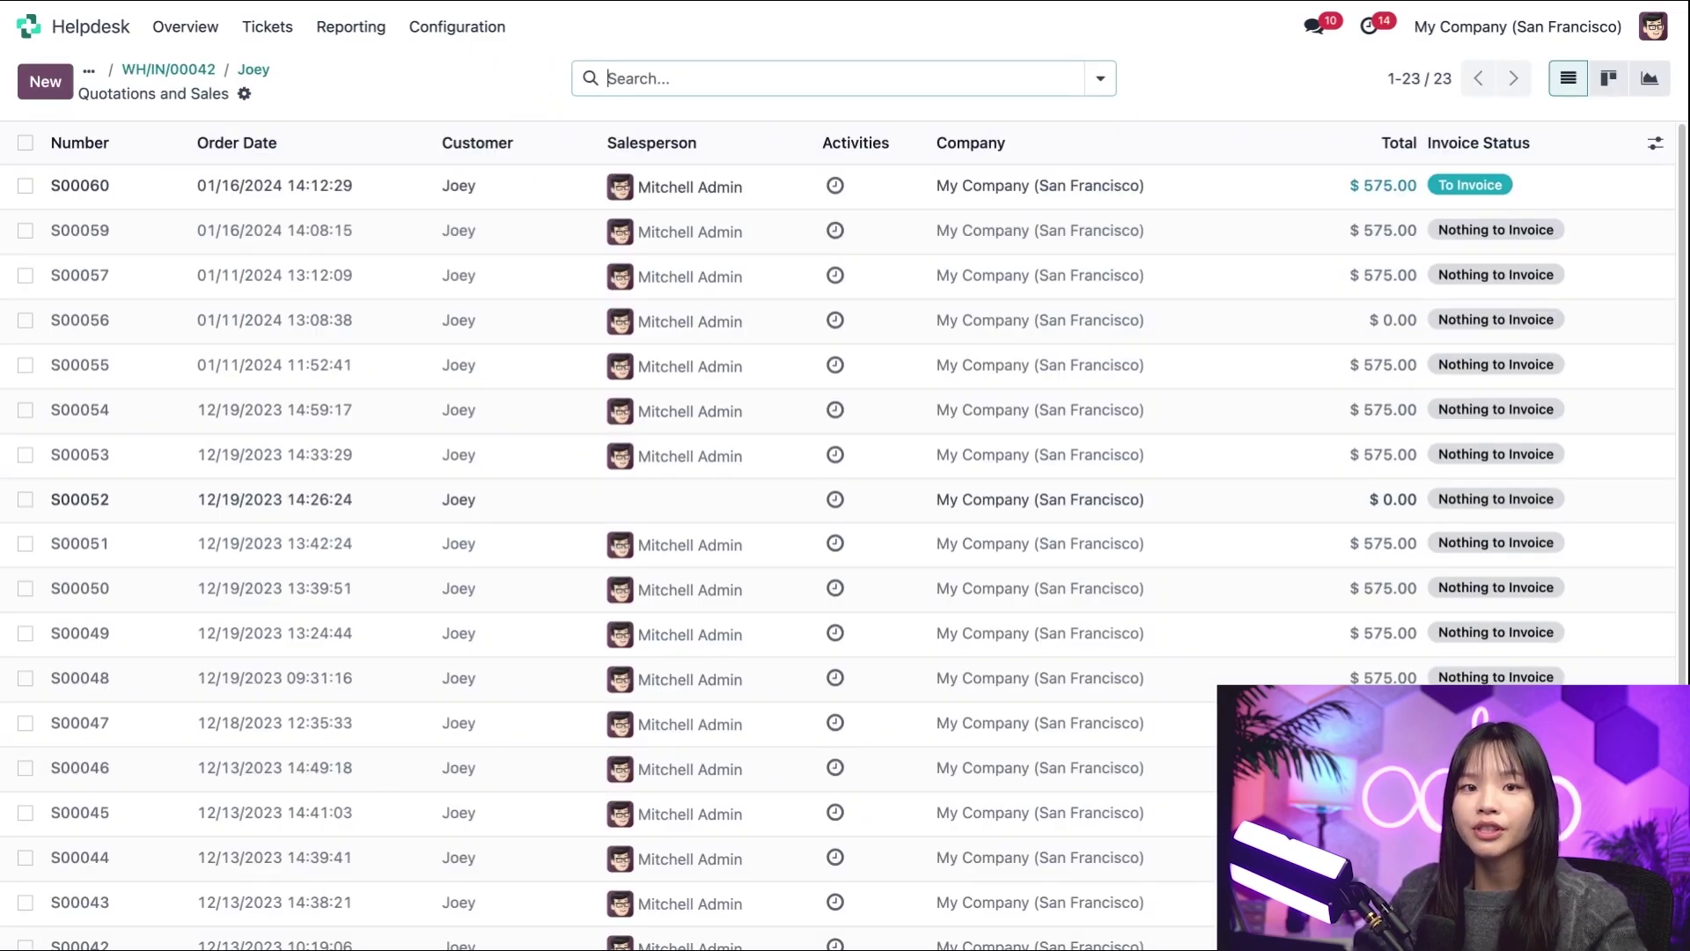
pyautogui.click(475, 184)
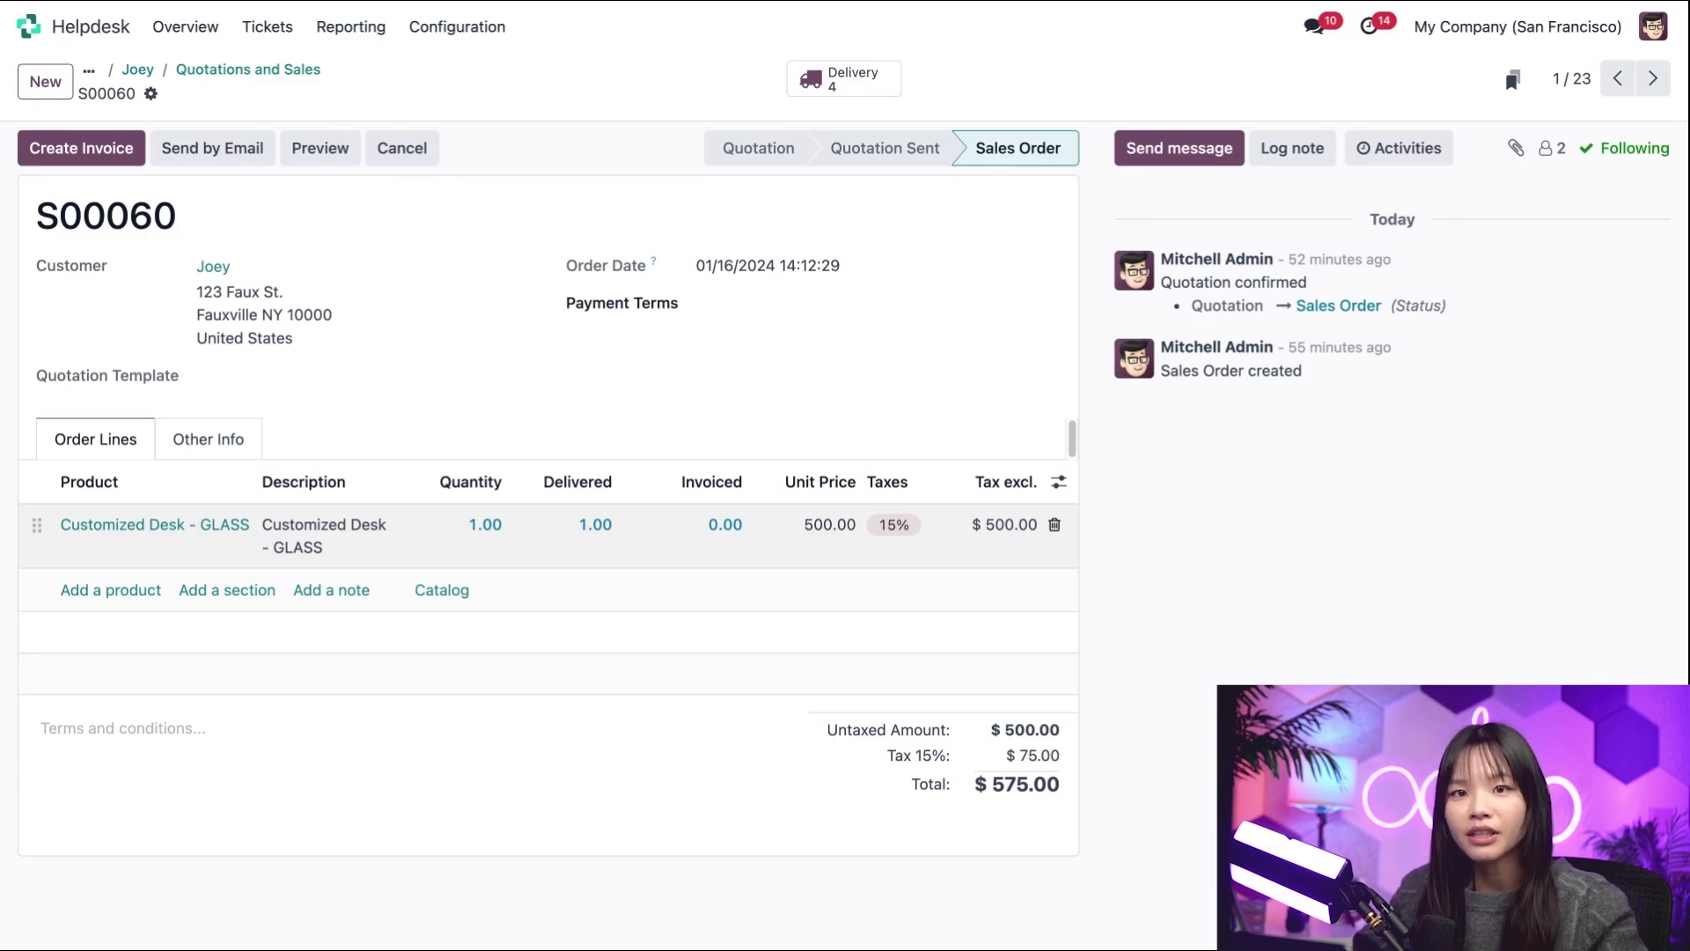
# - Back on ticket #57, send the 'no warranty' canned reply asking whether they'll pay for repair
pyautogui.click(89, 70)
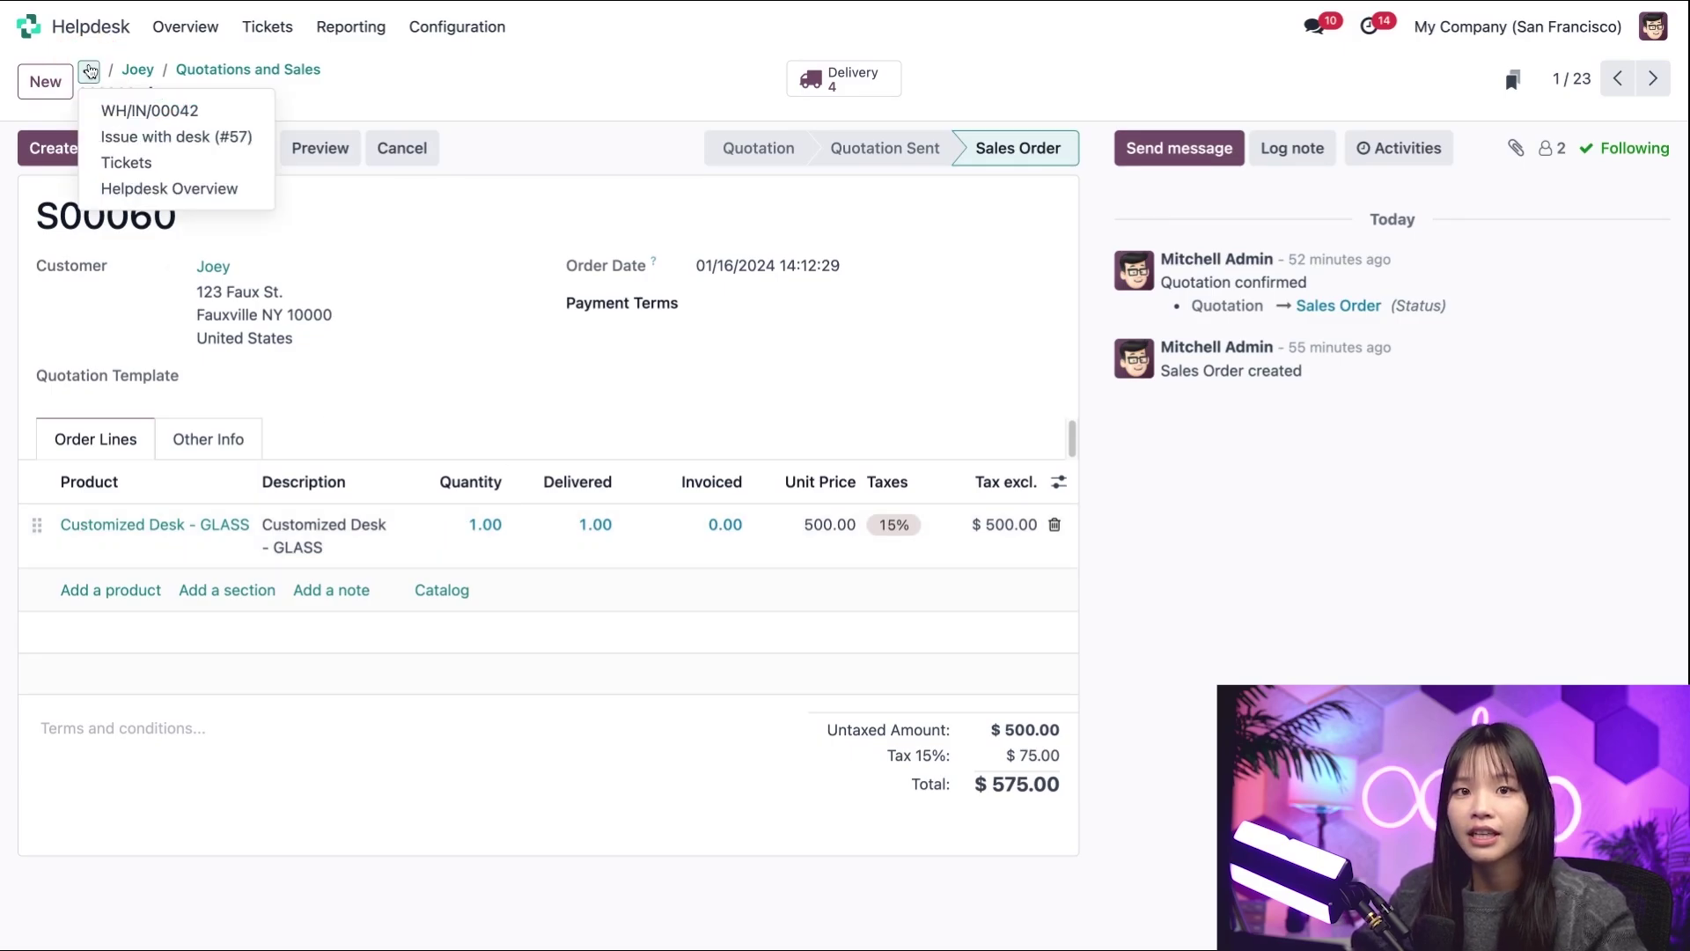
pyautogui.click(172, 138)
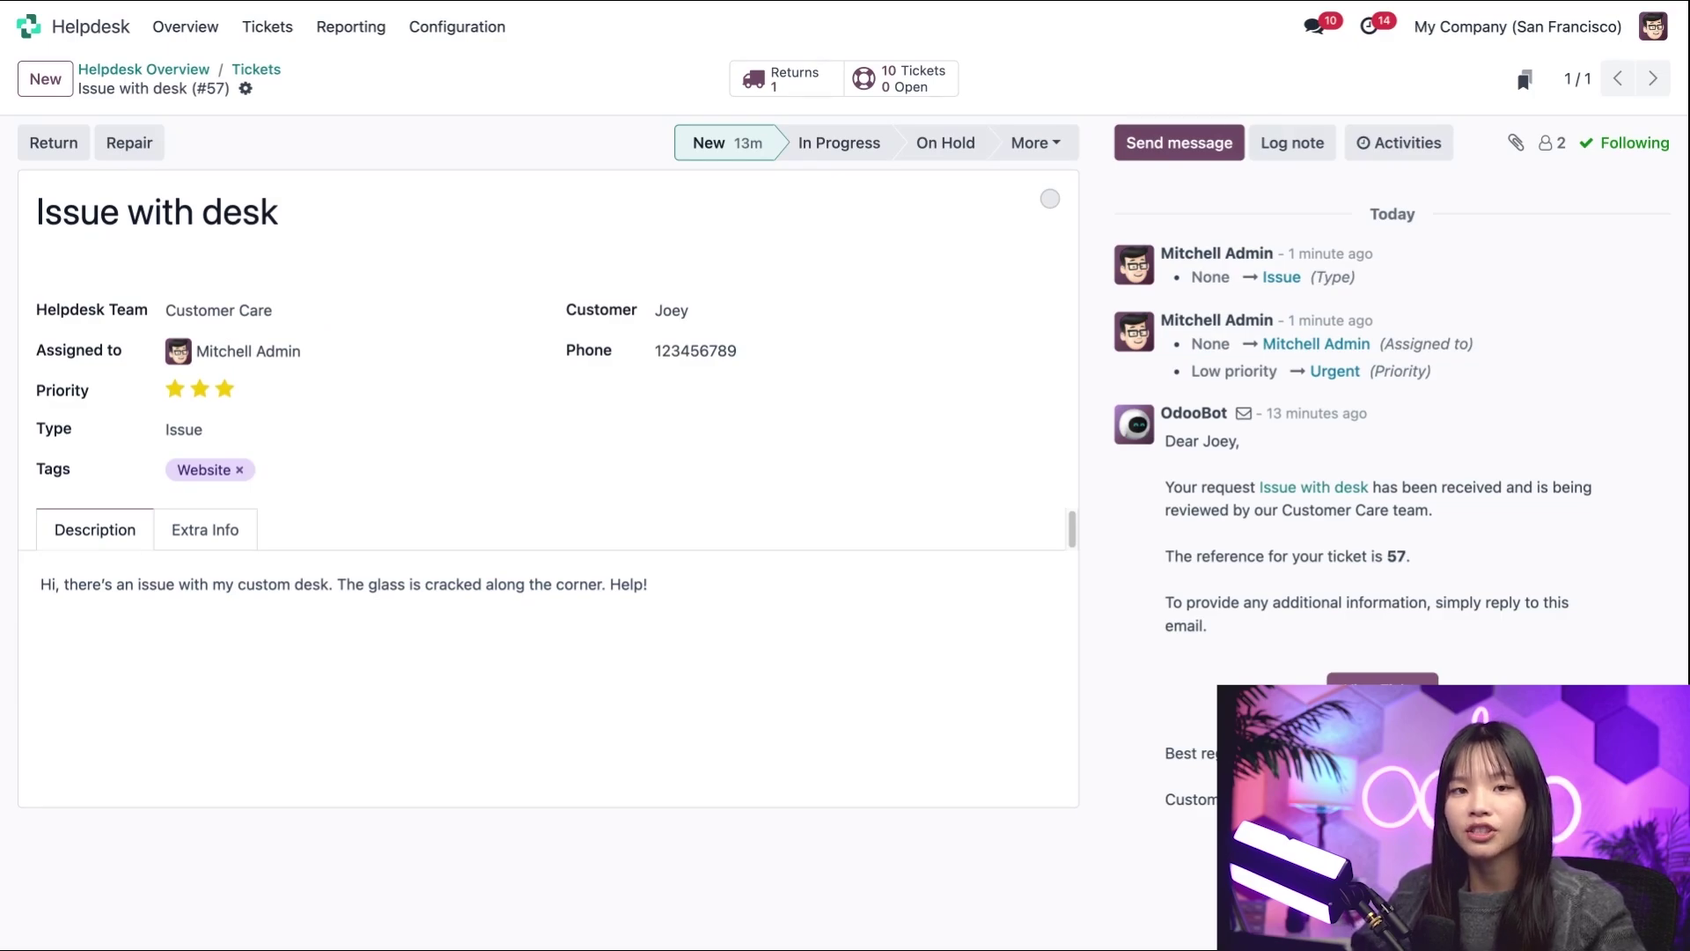
pyautogui.click(1211, 142)
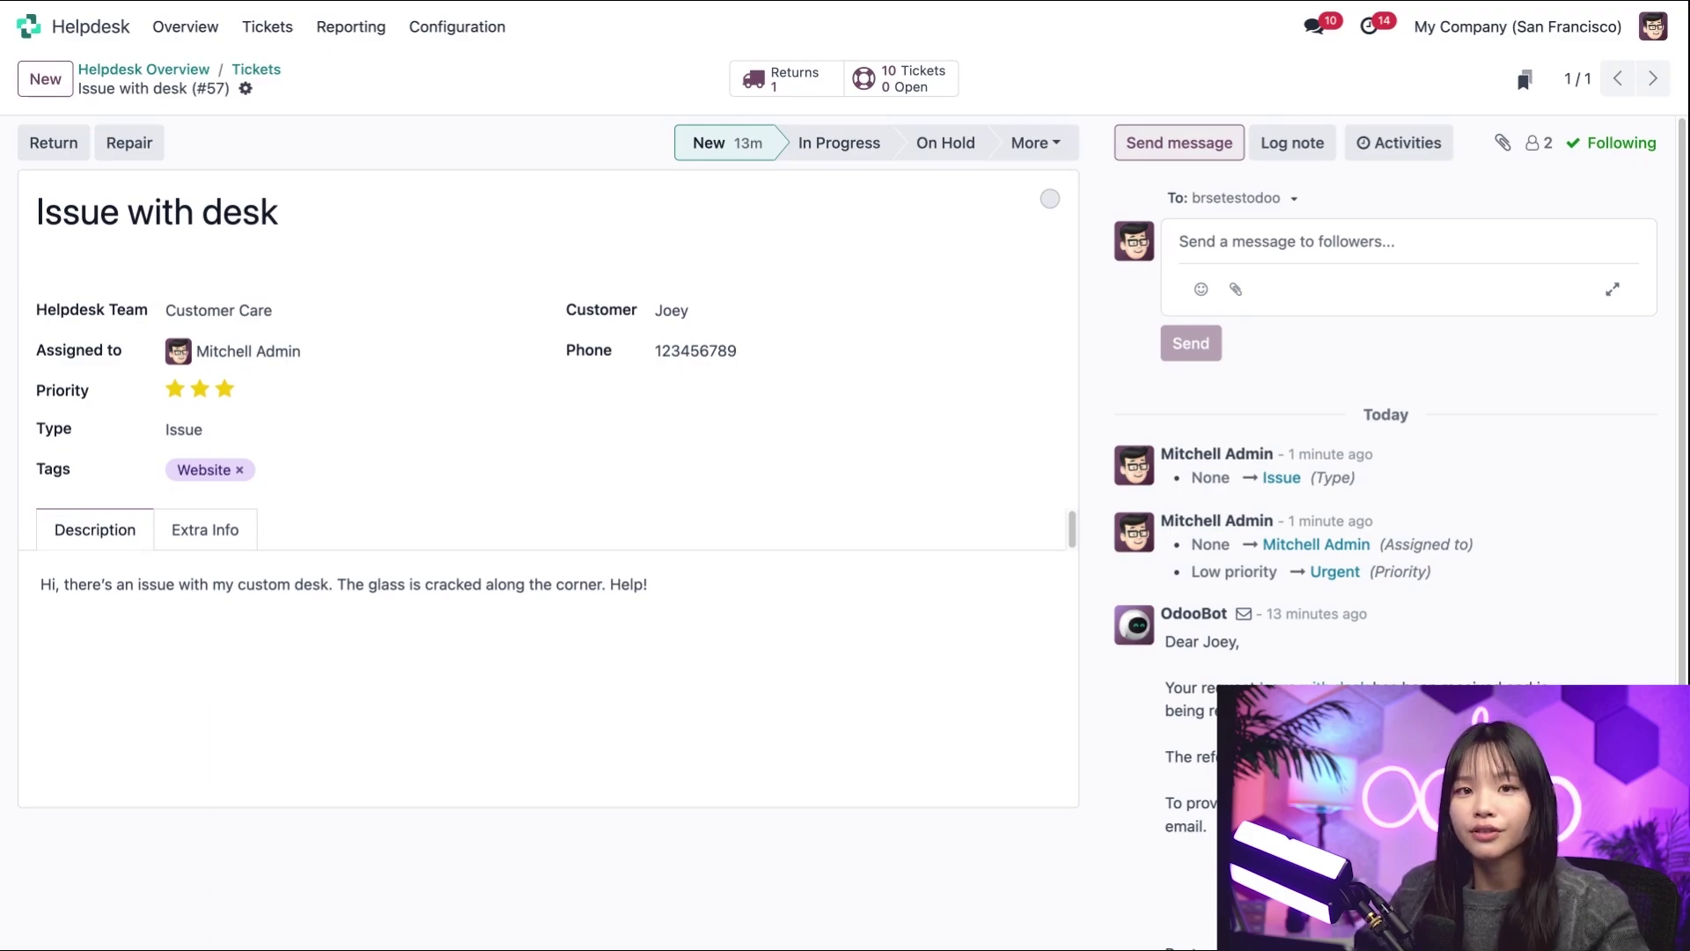
pyautogui.write(':')
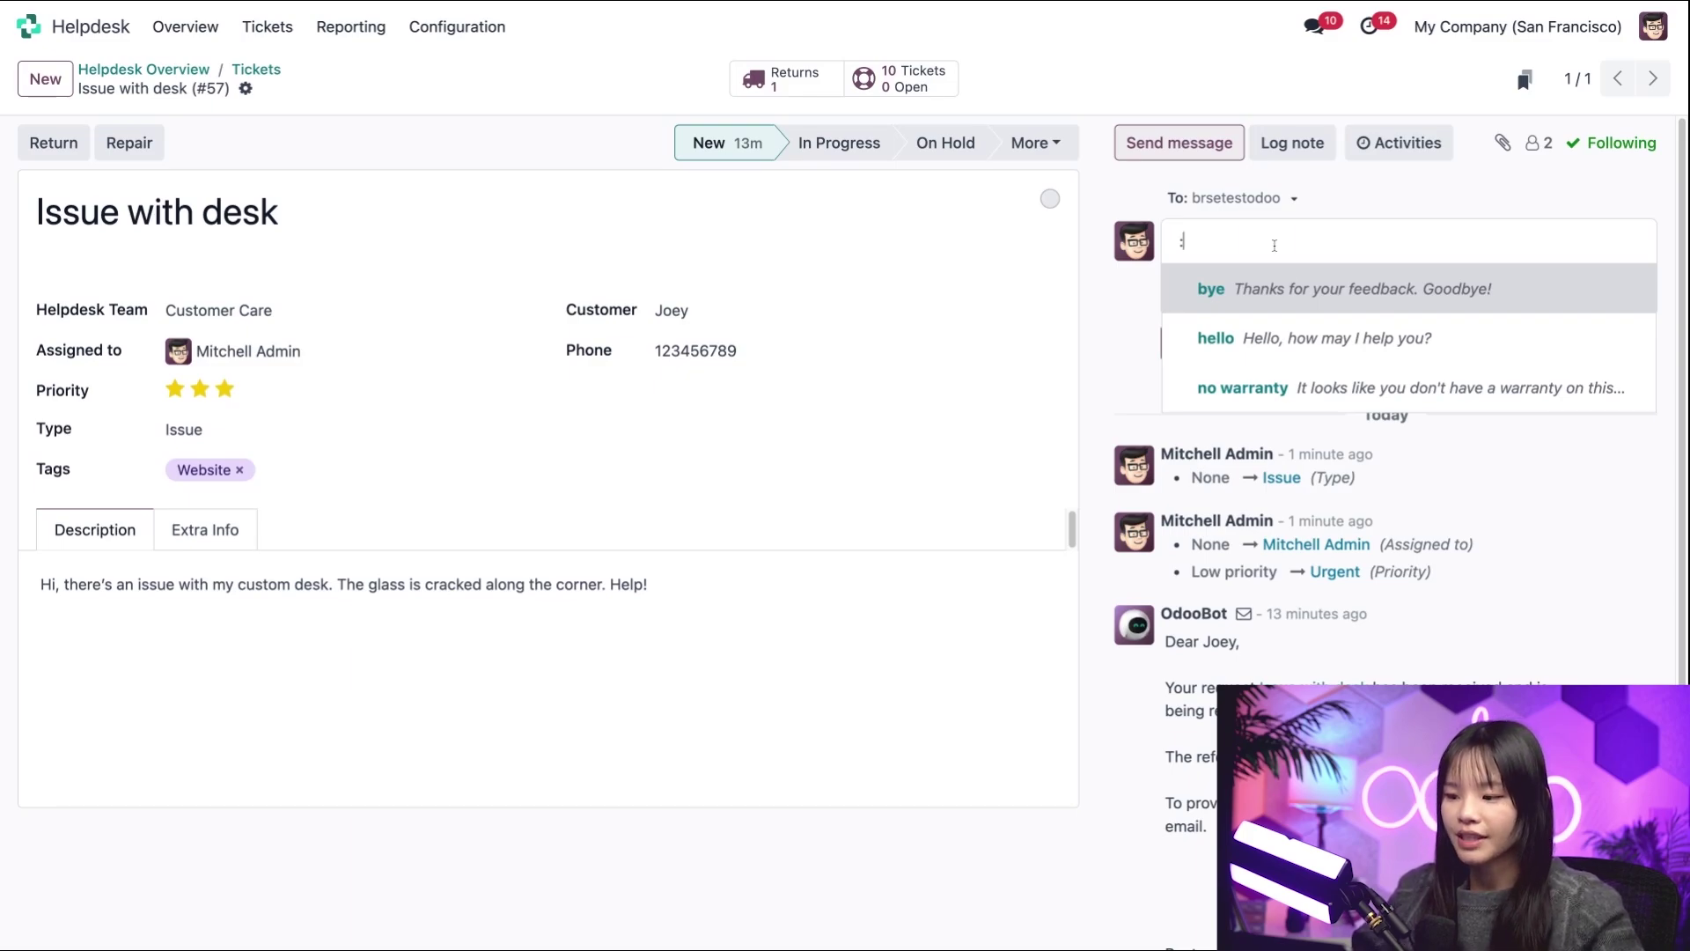
pyautogui.click(1333, 392)
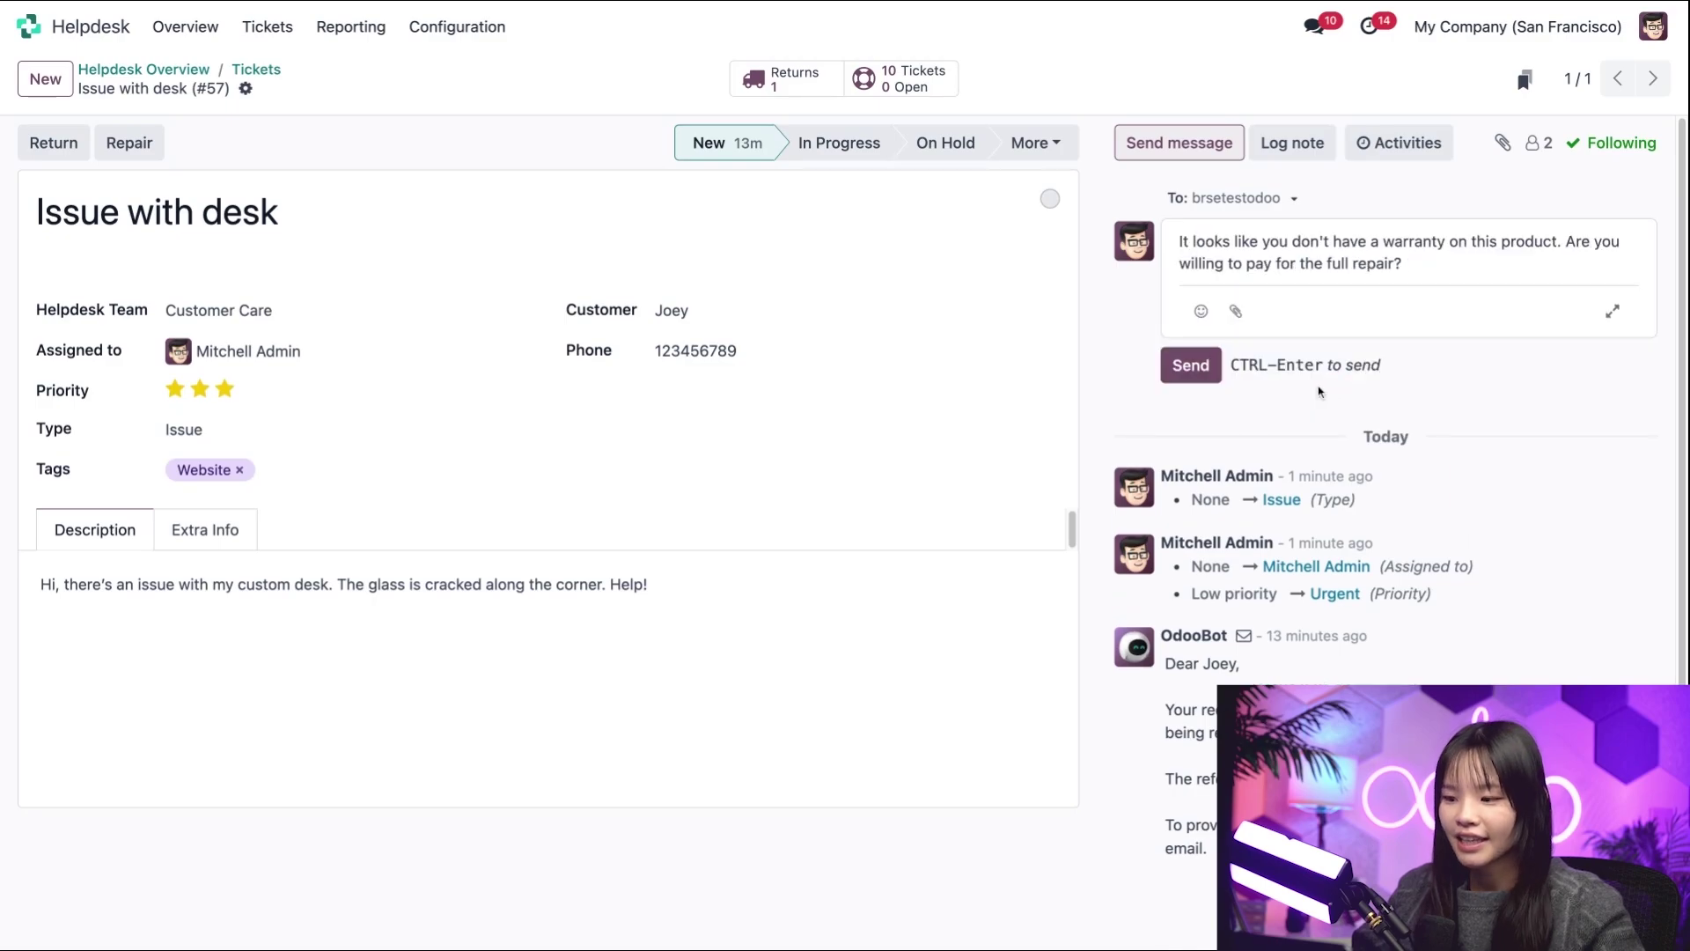
pyautogui.click(1190, 365)
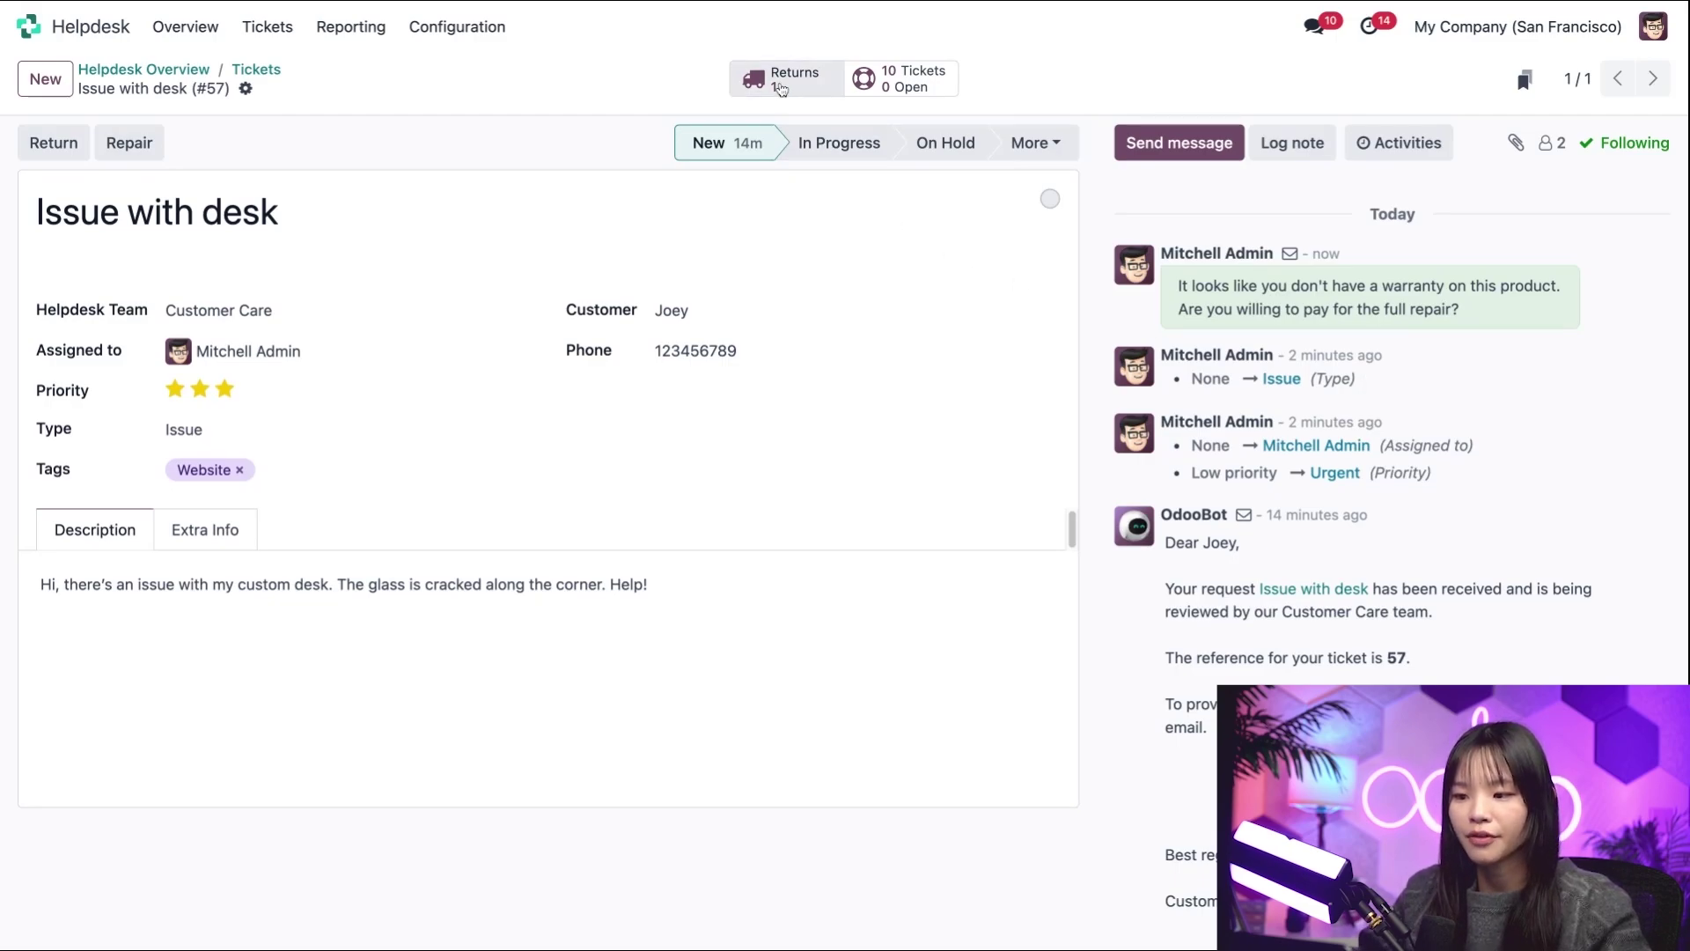
# - Validate return receipt WH/IN/00042 with all items done, then return to ticket #57
pyautogui.click(781, 84)
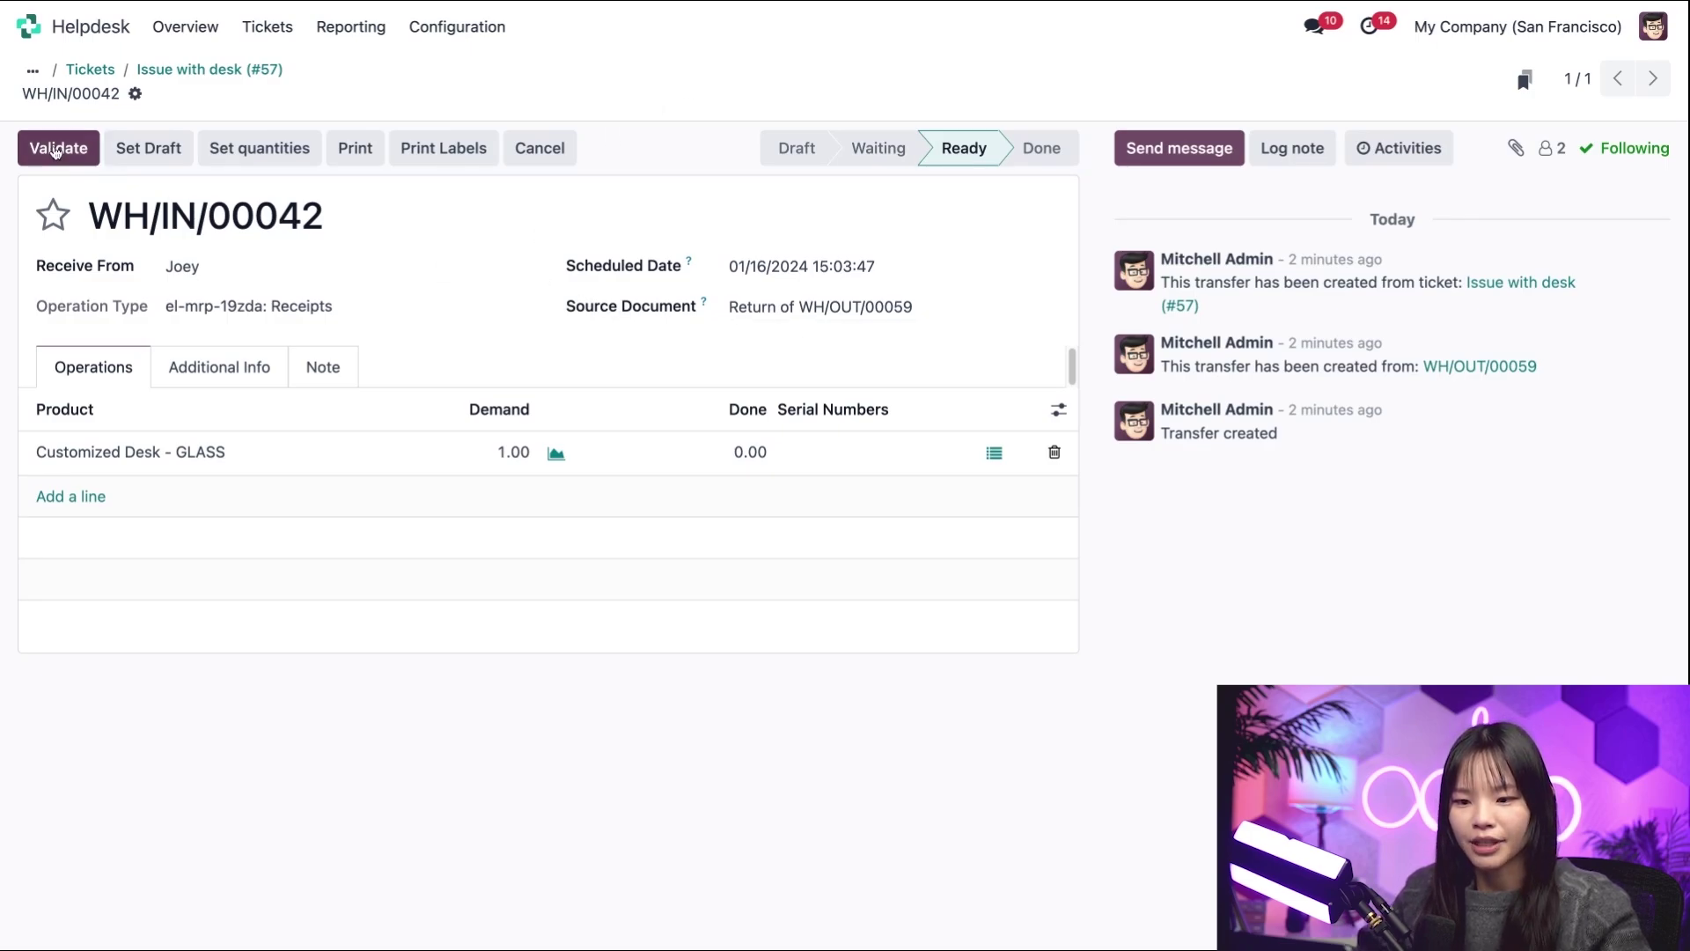
pyautogui.click(58, 149)
pyautogui.click(430, 576)
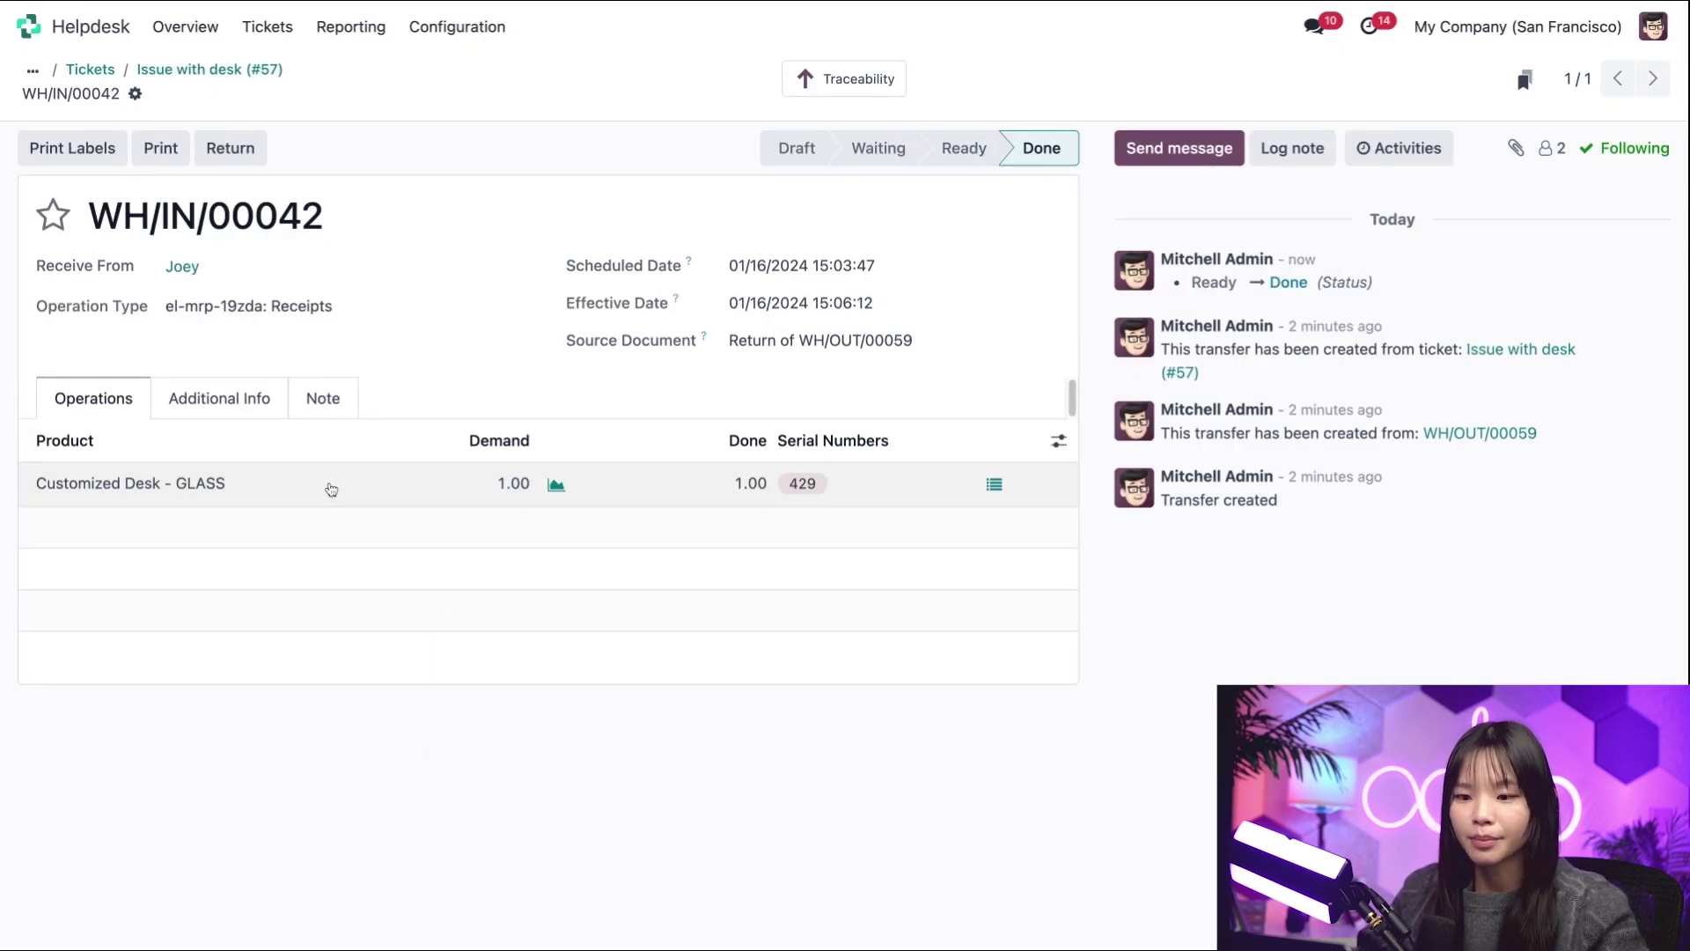
pyautogui.click(200, 71)
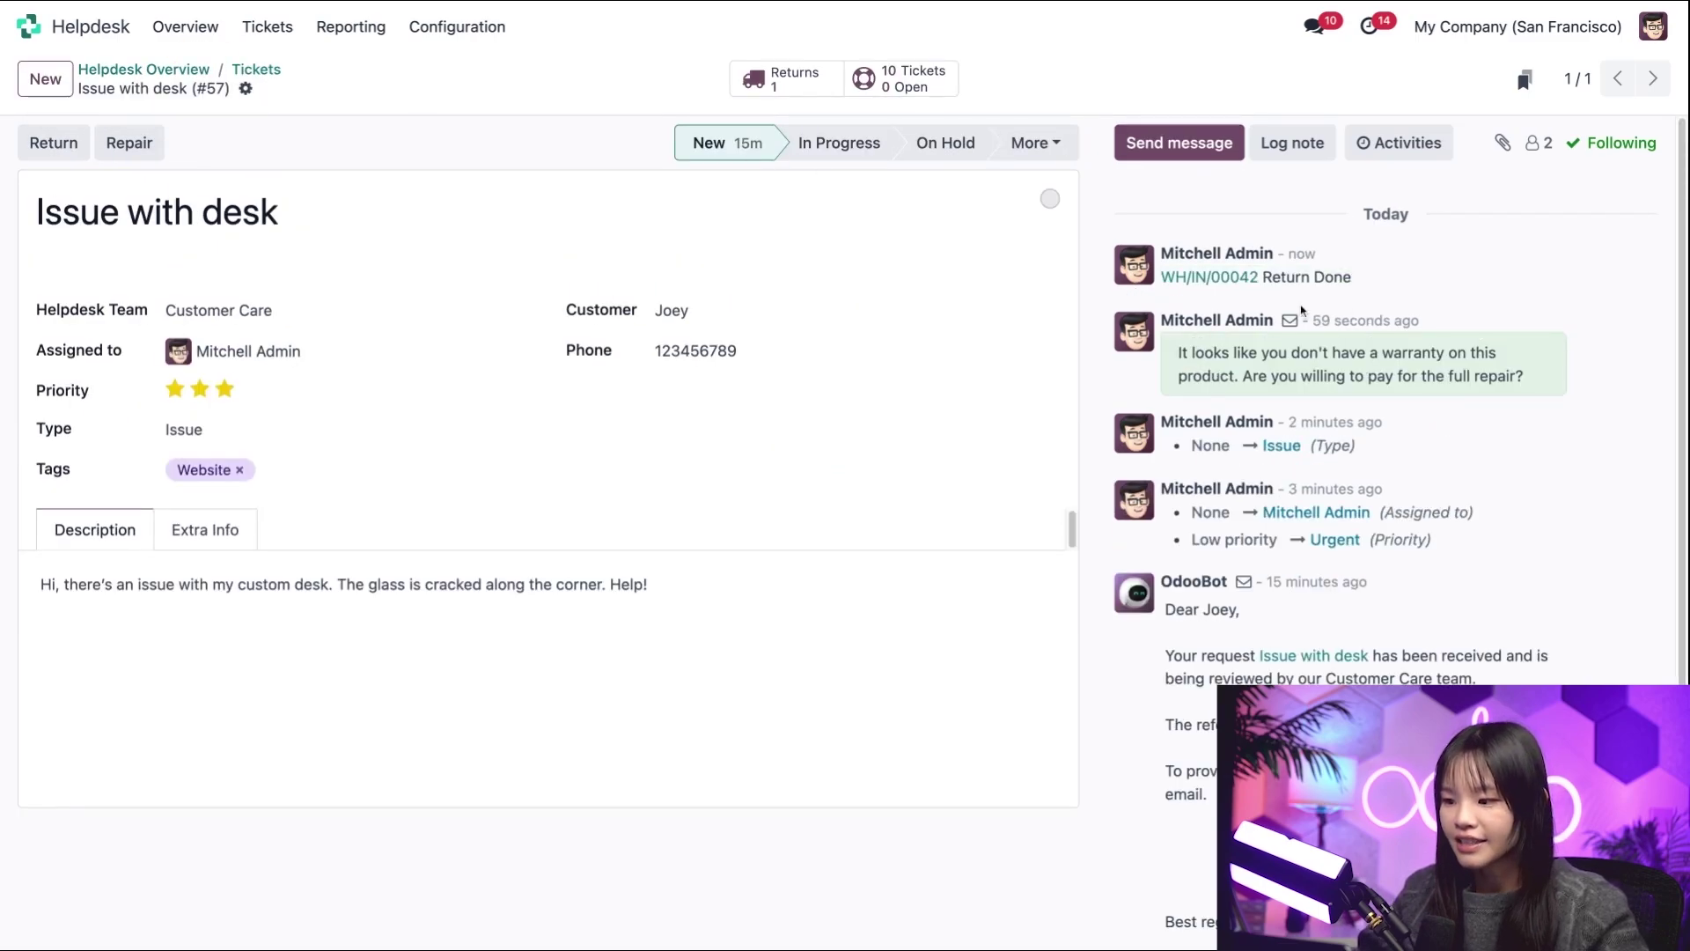
pyautogui.moveTo(1382, 300)
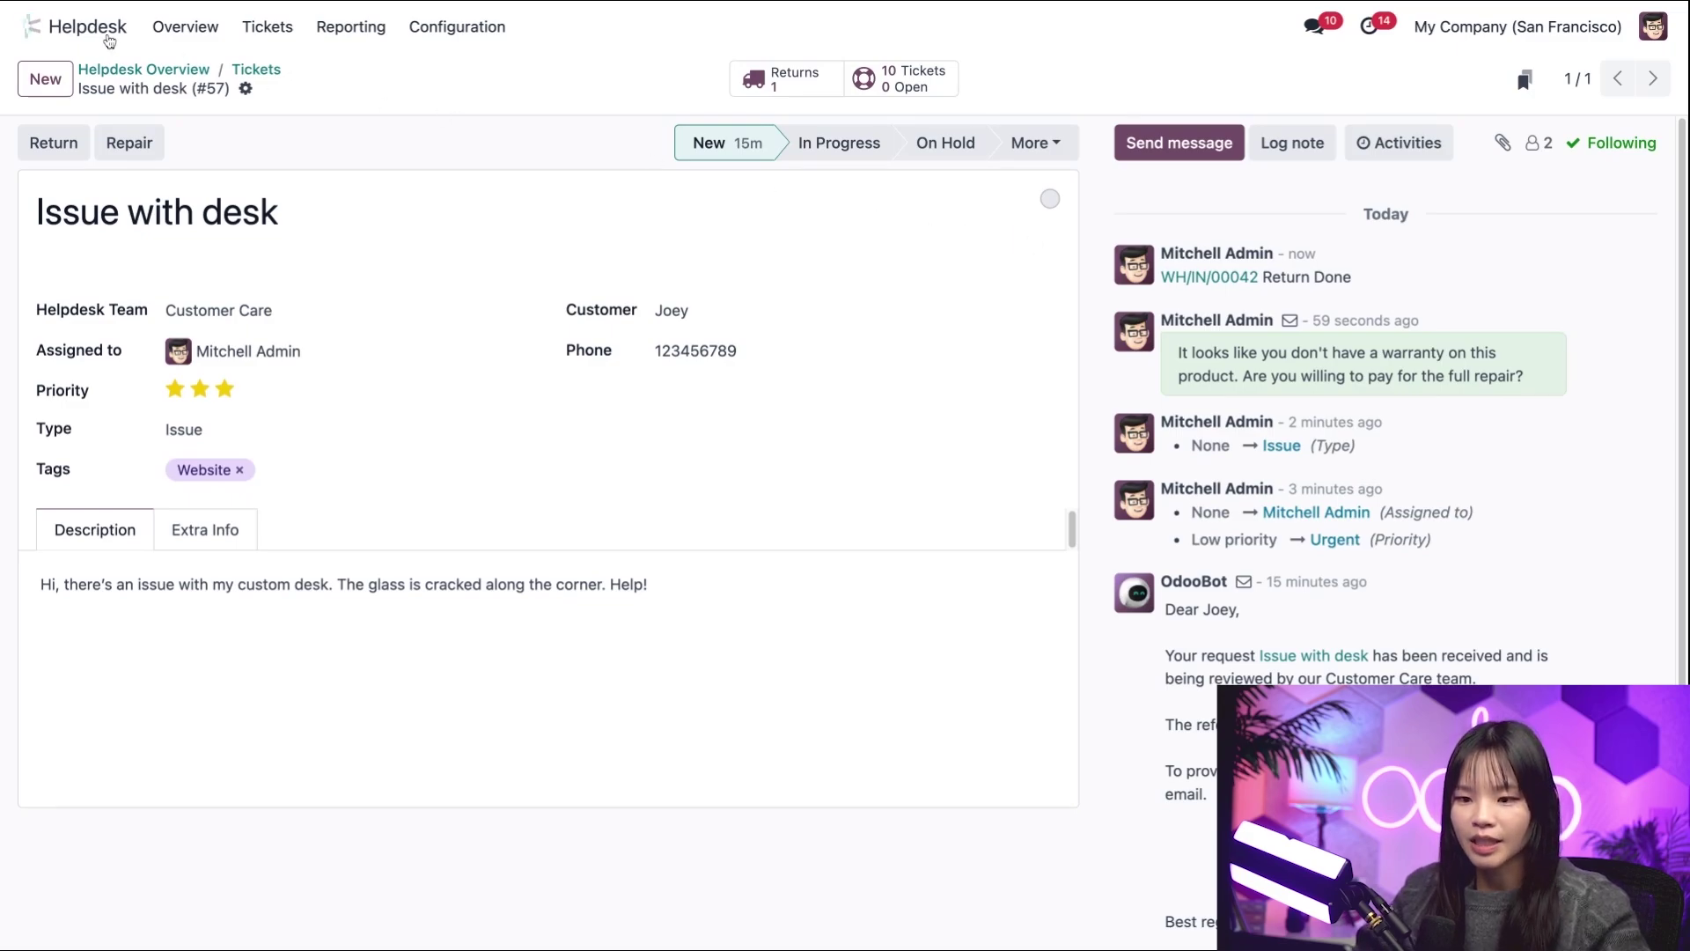
# - Open the Inventory Receipts list and scroll to find return WH/IN/00042
pyautogui.click(29, 27)
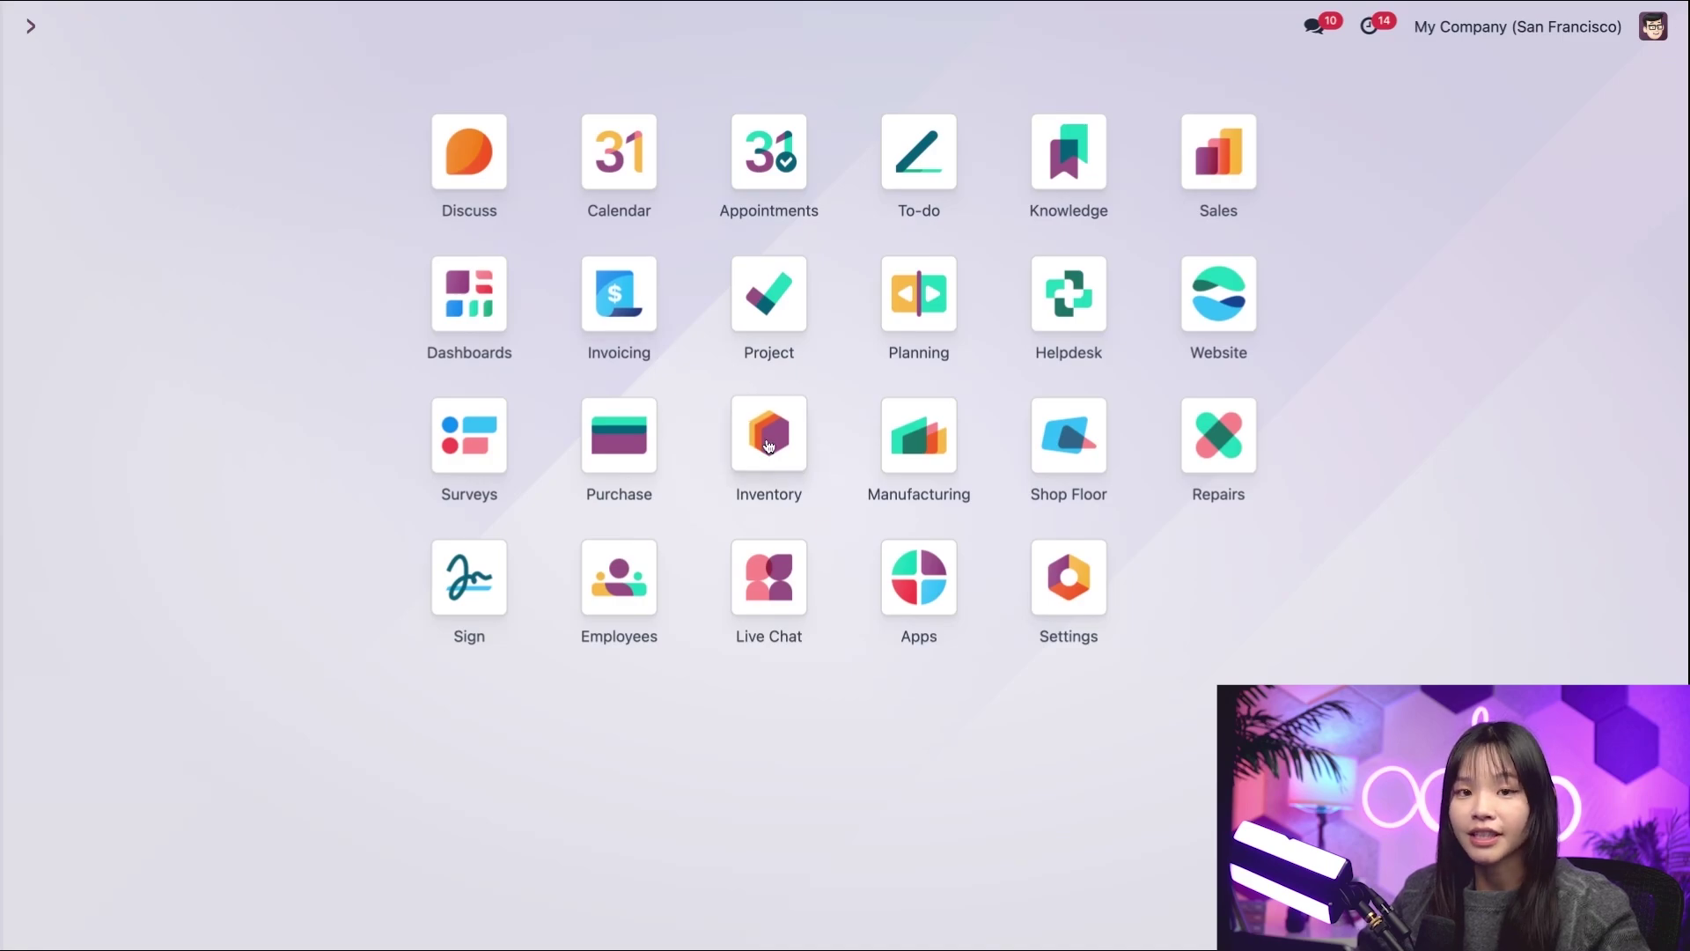
pyautogui.click(768, 446)
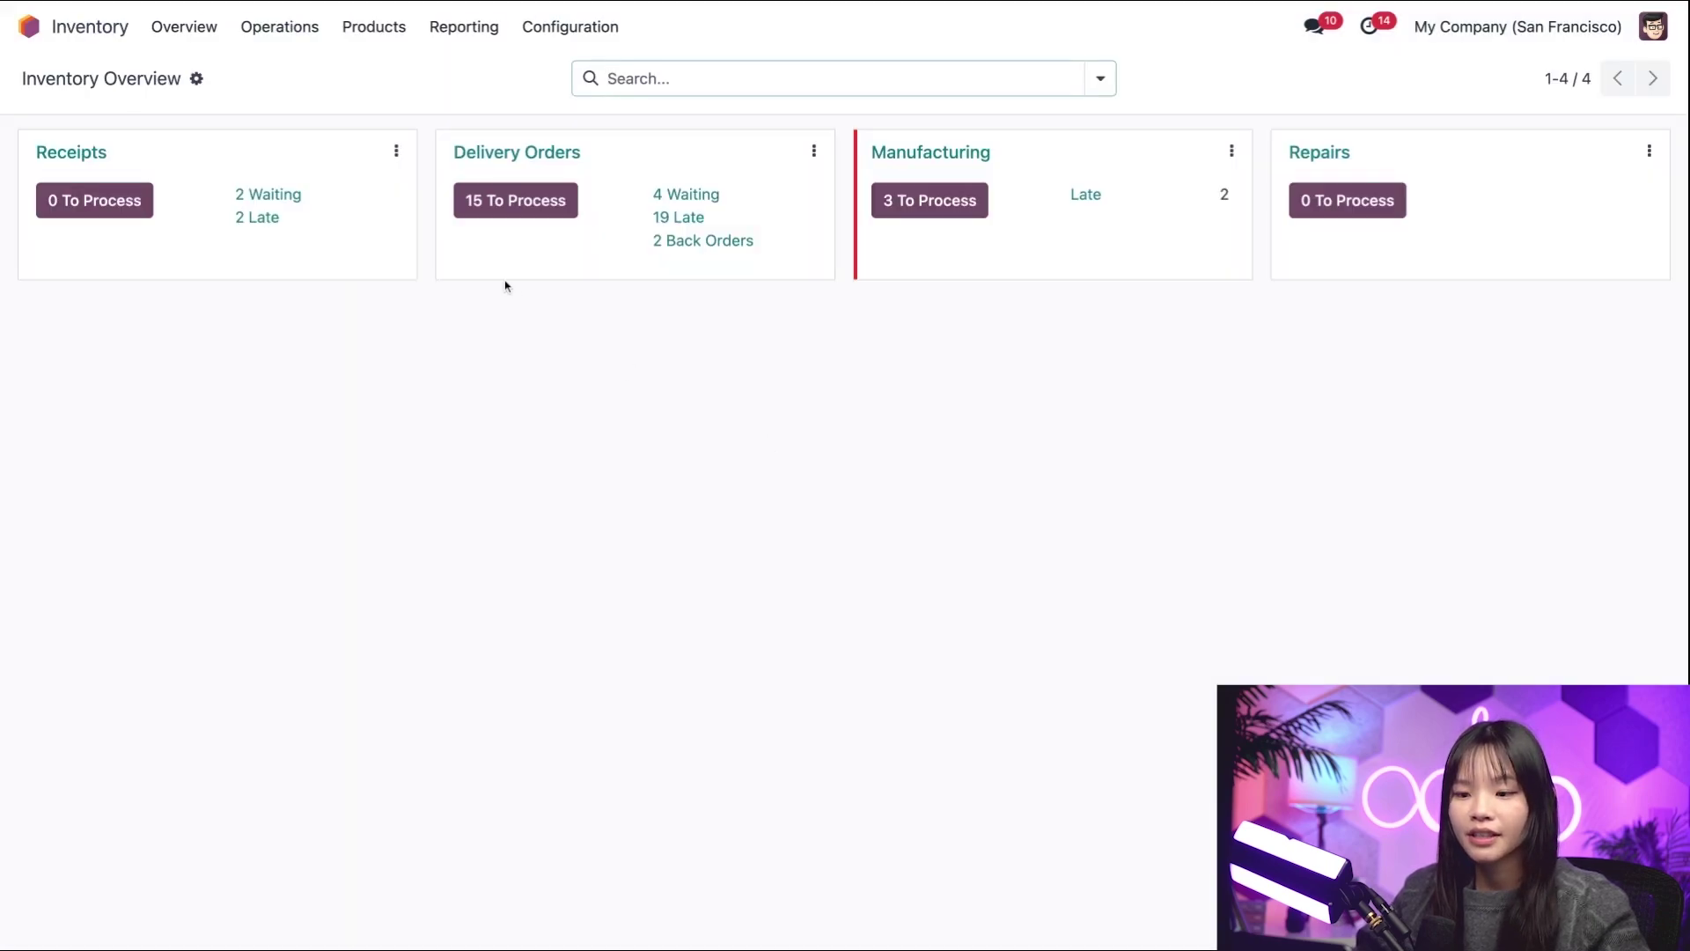
pyautogui.click(285, 29)
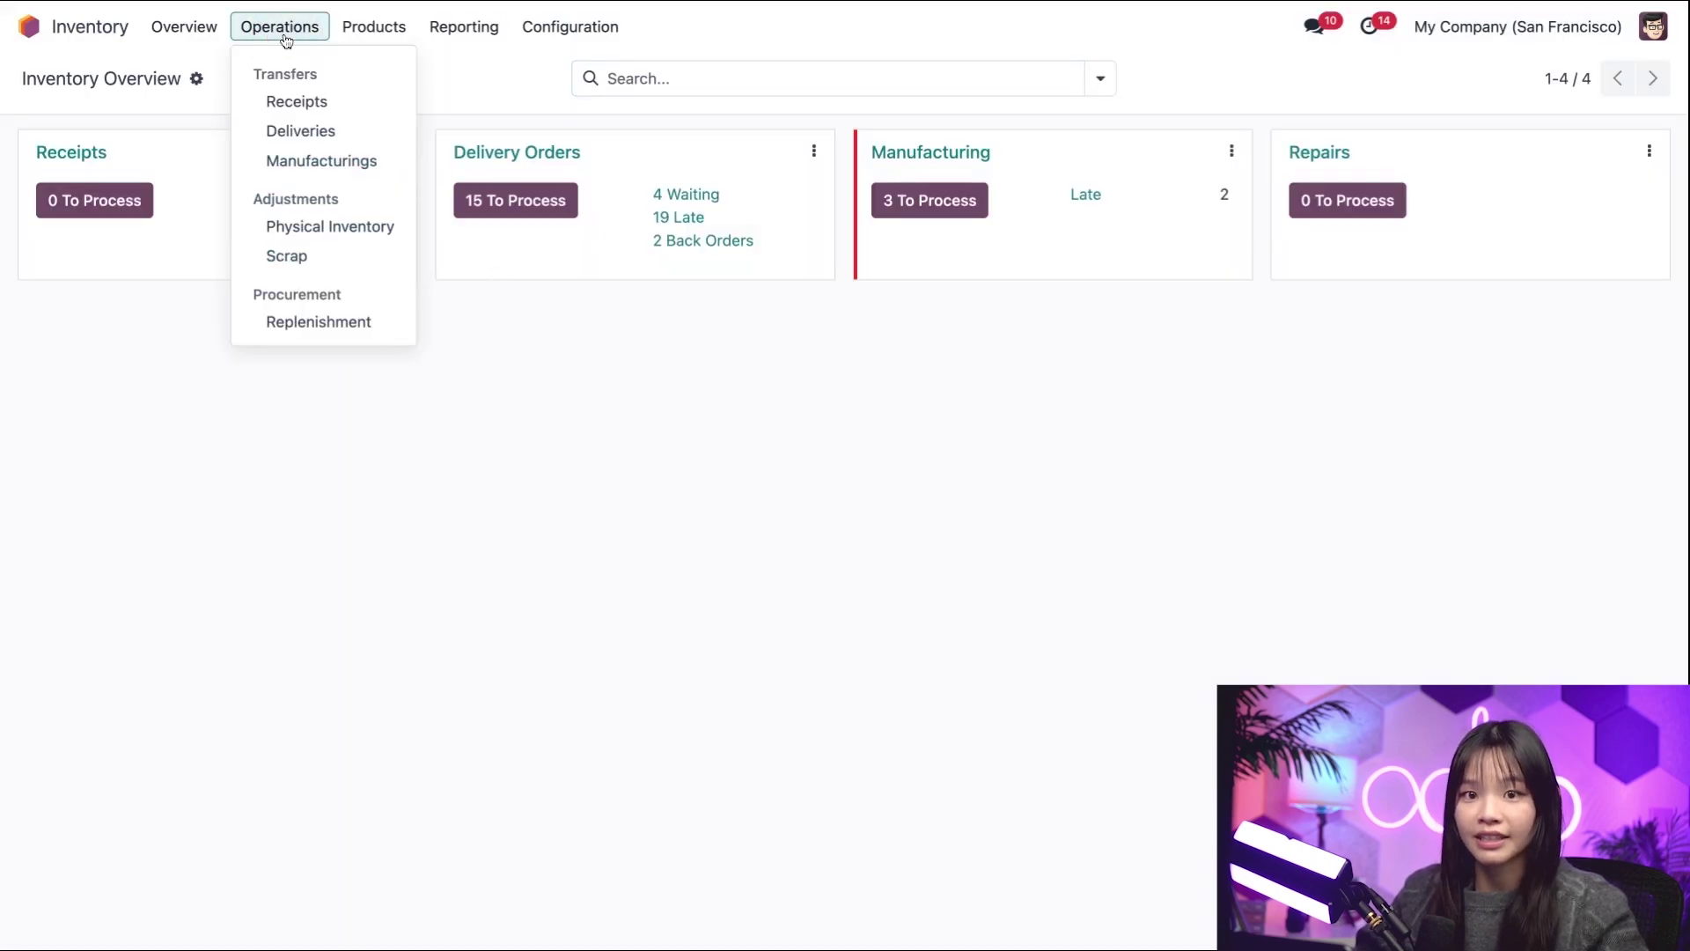
pyautogui.click(347, 105)
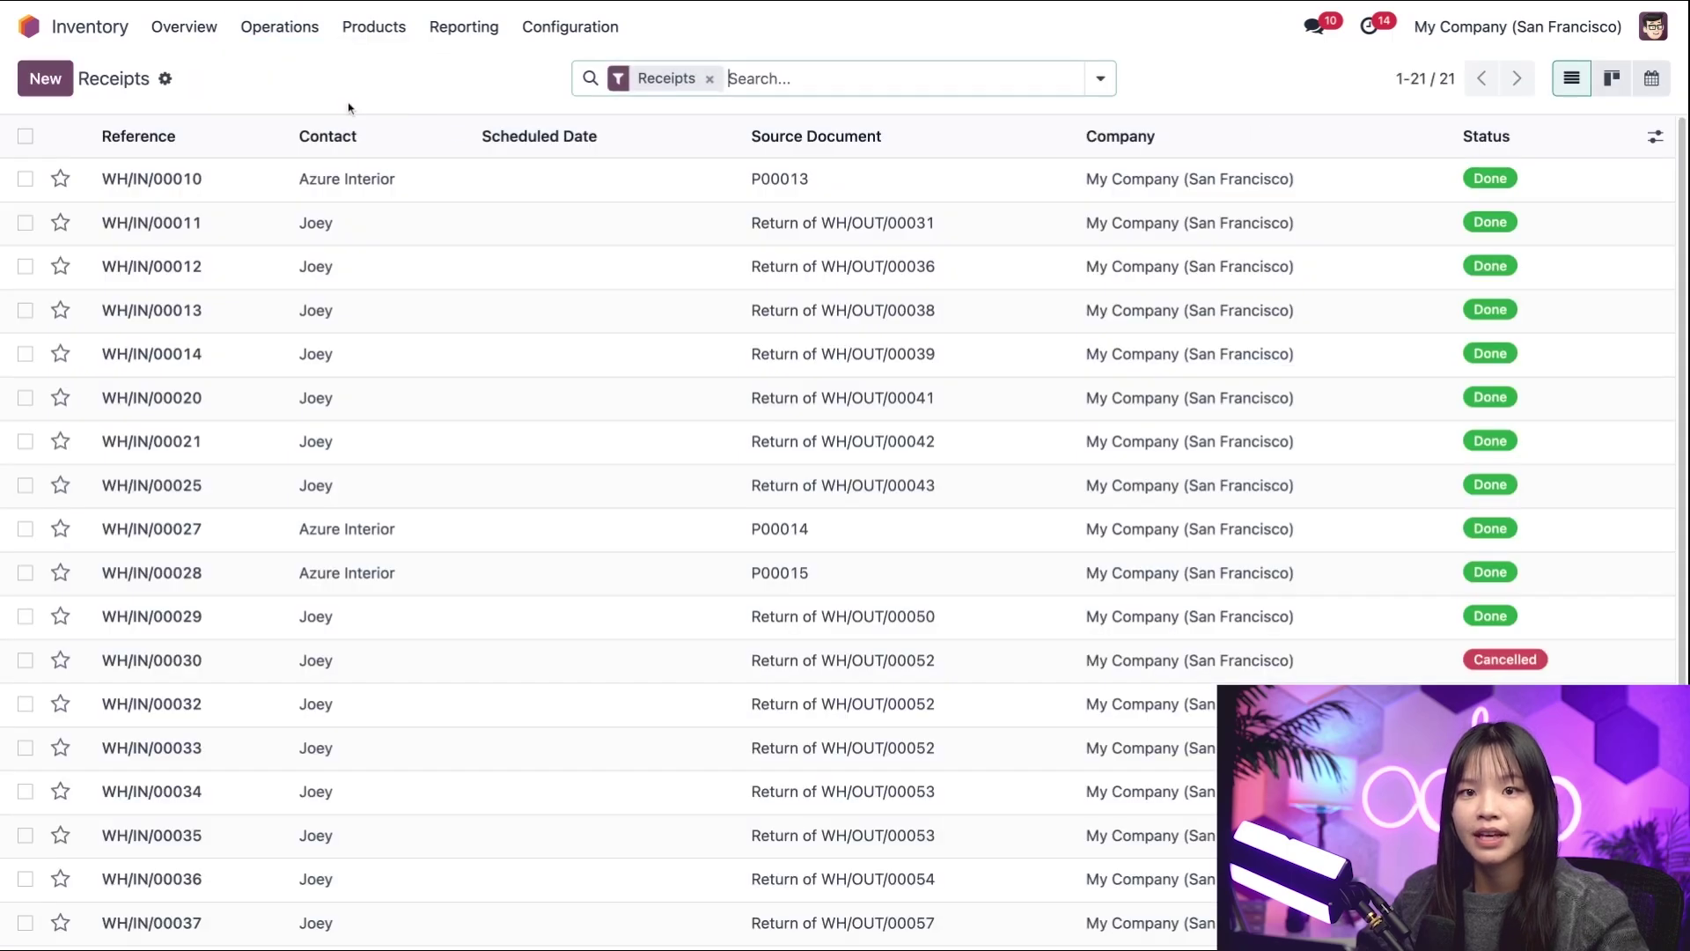
pyautogui.scroll(-3, 486, 434)
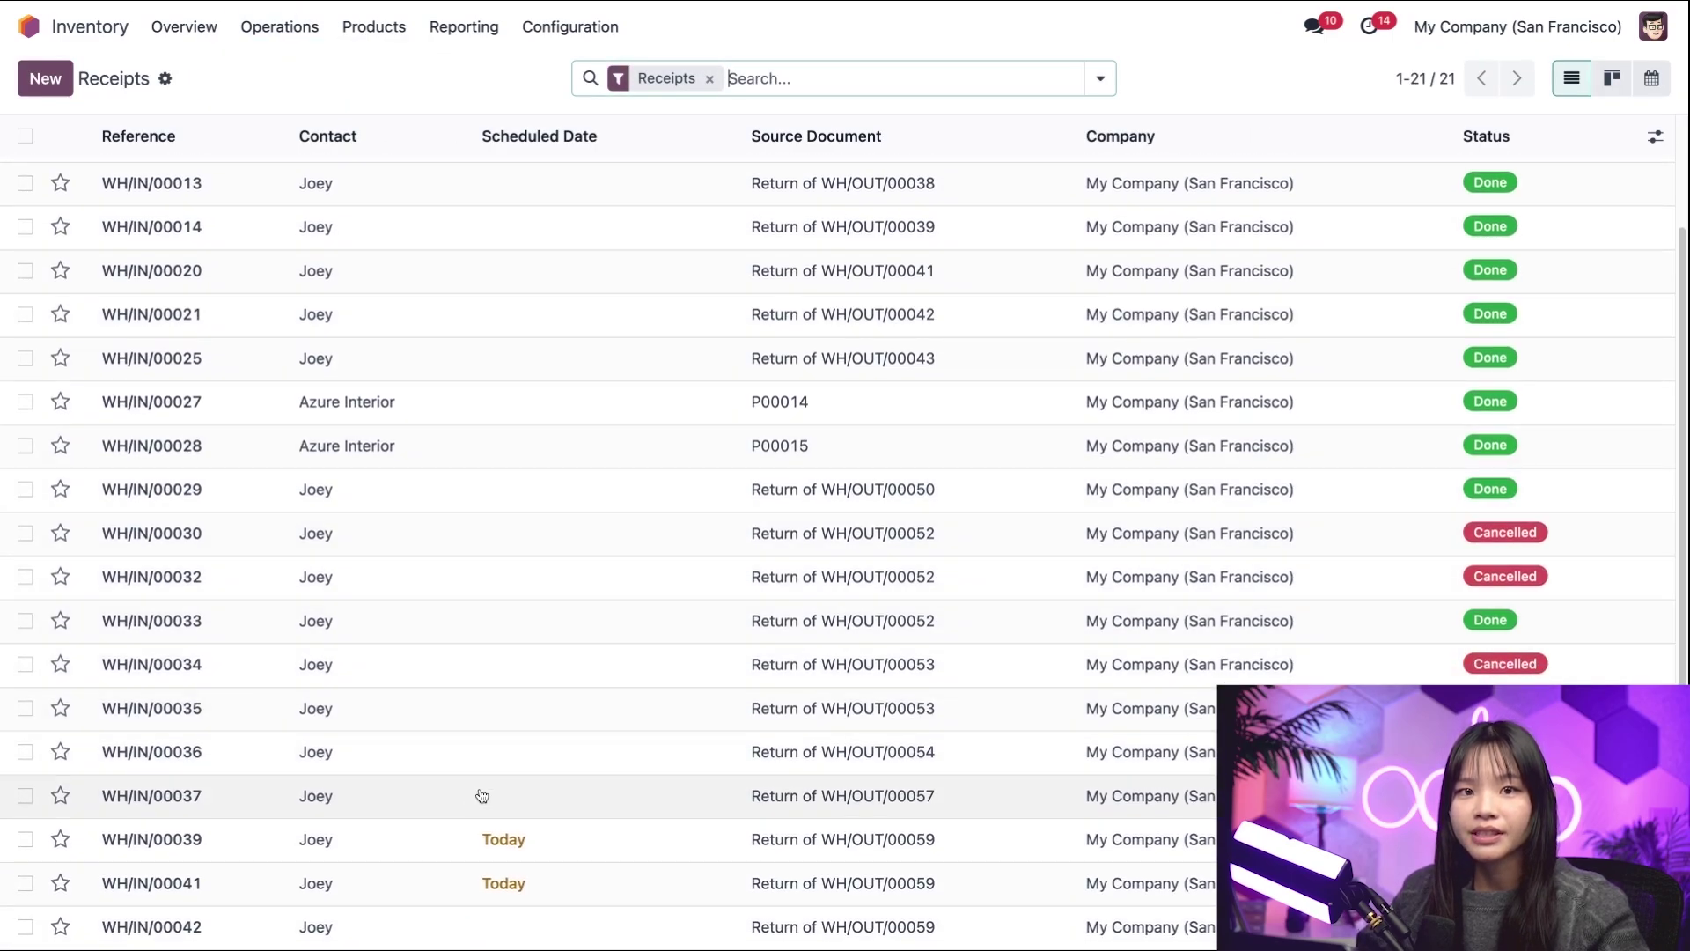